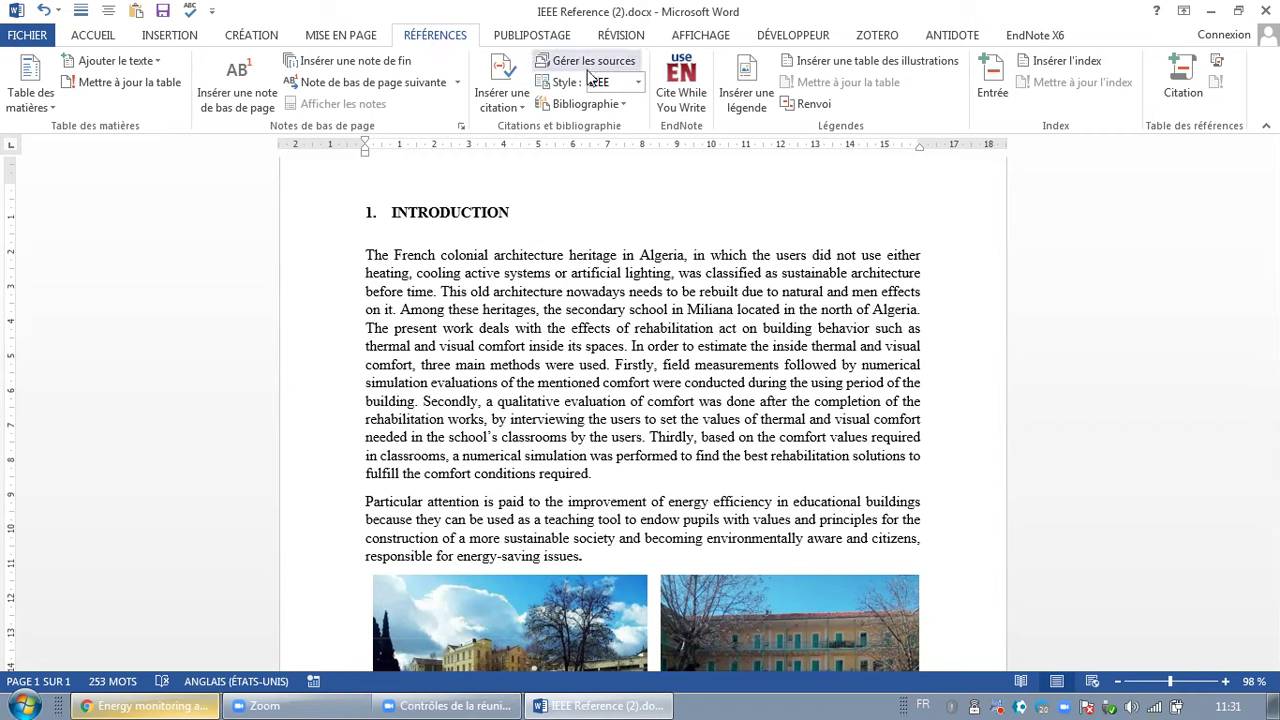
# Step: Keep IEEE as the citation style and place the cursor after 'energy-saving issues.'
pyautogui.click(637, 83)
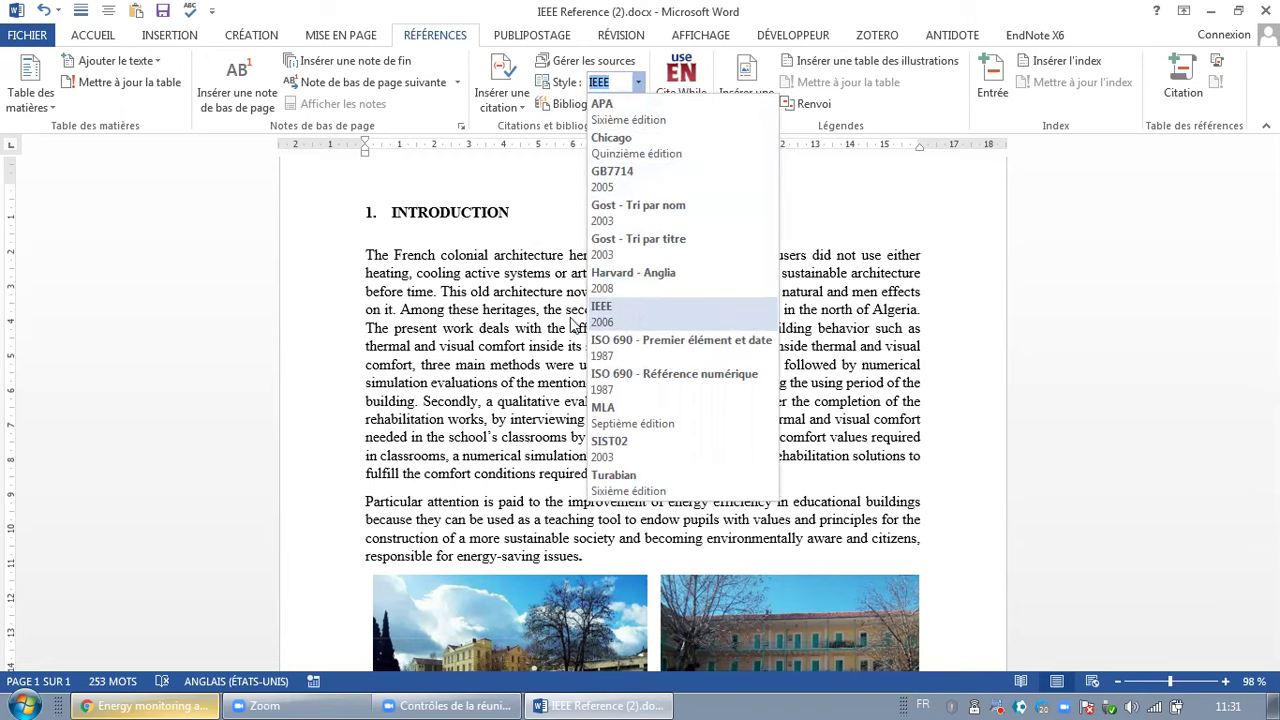
pyautogui.click(637, 318)
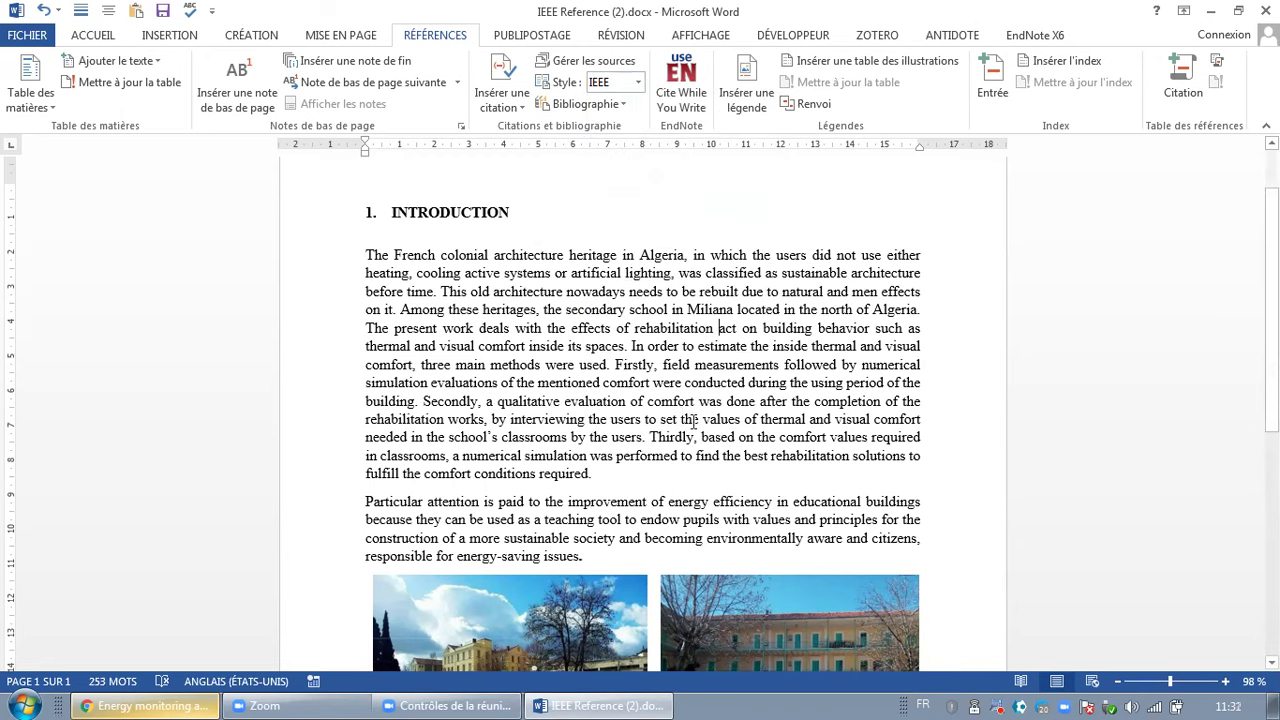
pyautogui.click(580, 556)
# Step: Start a new citation source, cancel it, and bring up the article page in Chrome
pyautogui.click(500, 108)
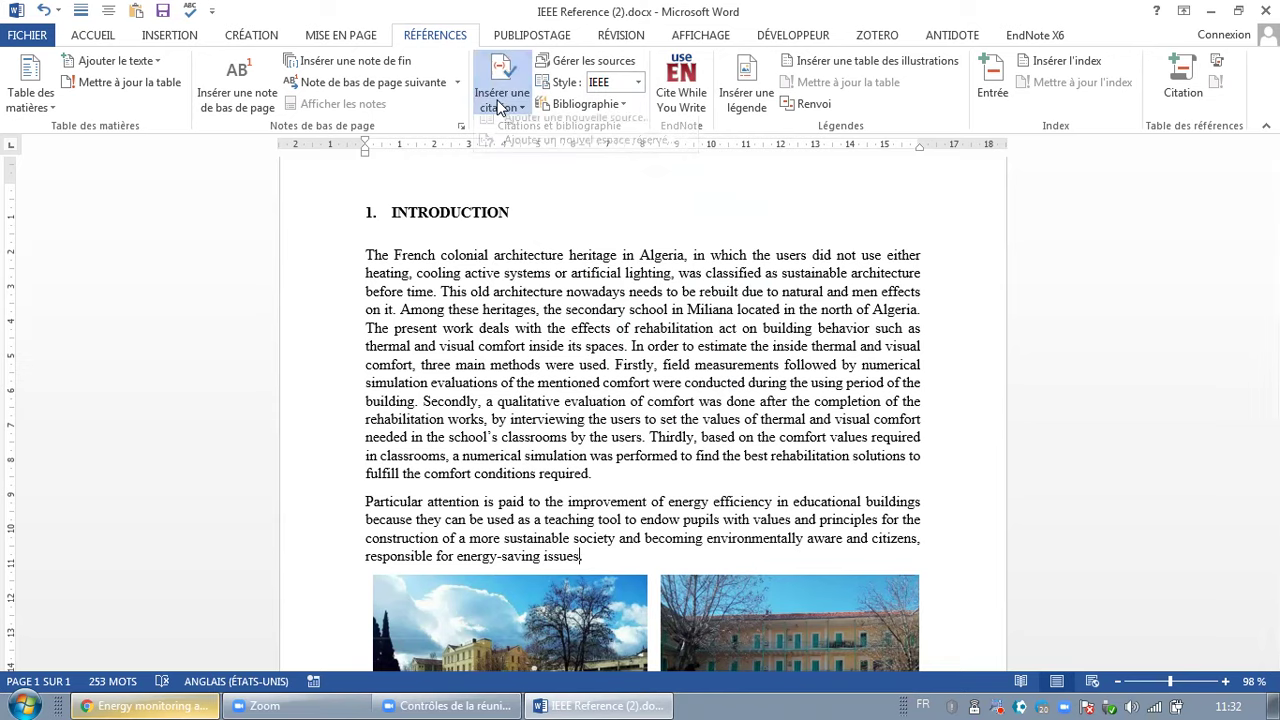
pyautogui.click(530, 130)
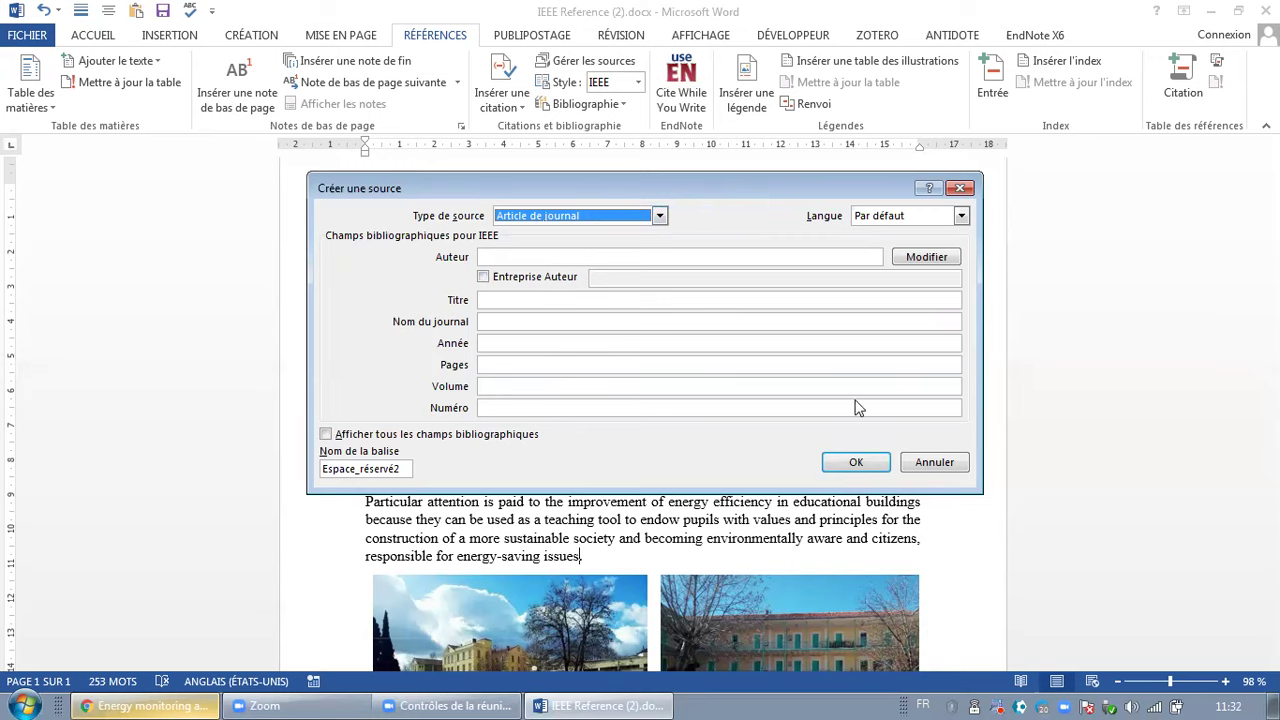
pyautogui.click(934, 462)
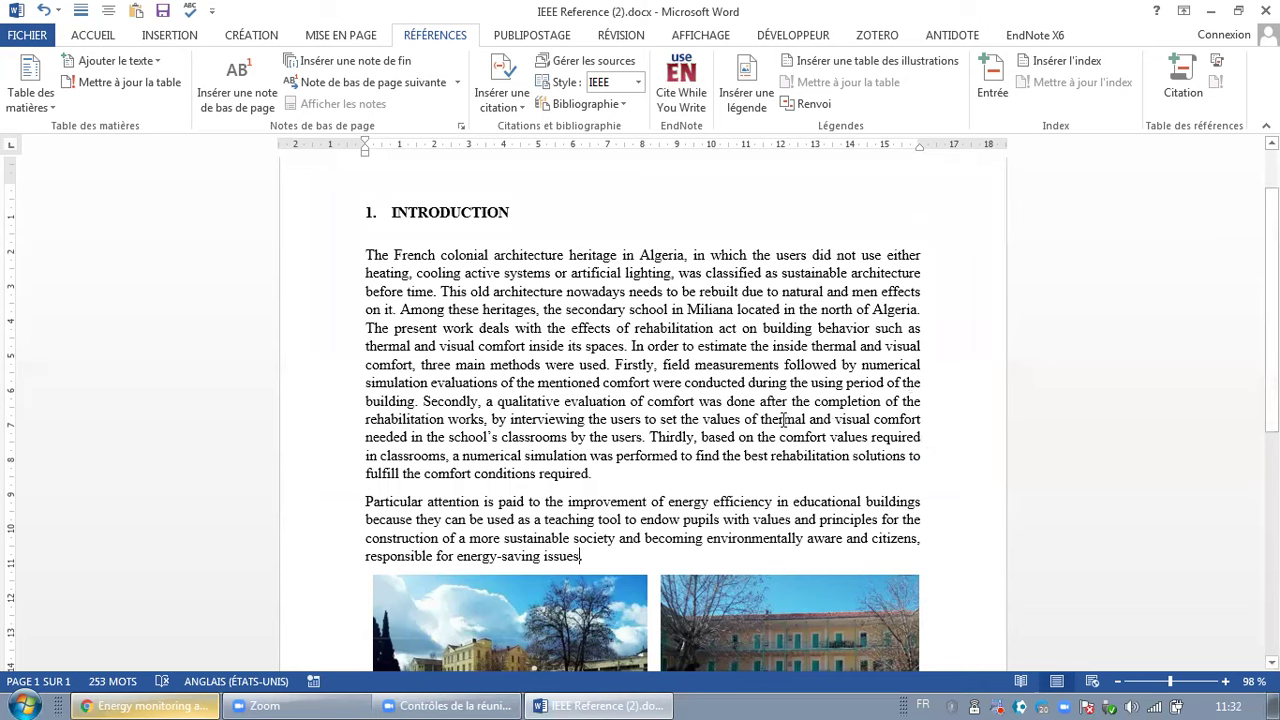
pyautogui.click(180, 706)
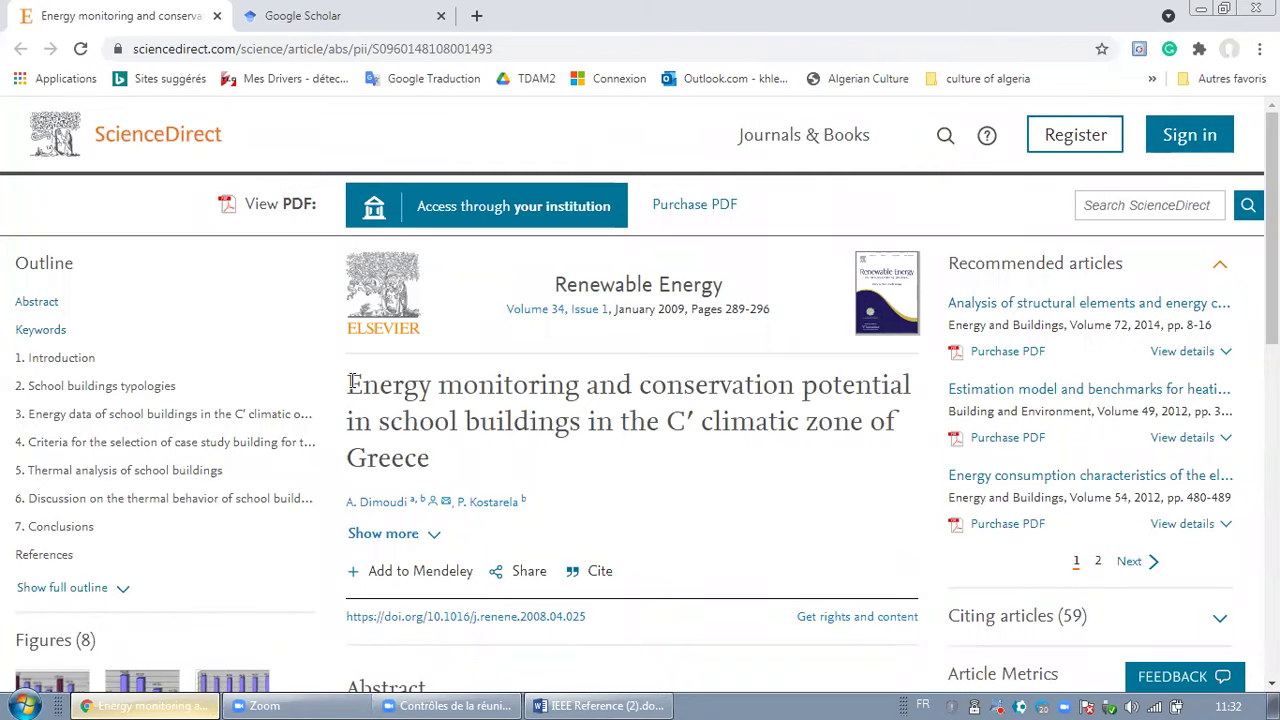
# Step: Copy the article title from ScienceDirect and run it as a Google Scholar search
pyautogui.moveTo(349, 381)
pyautogui.mouseDown()
pyautogui.moveTo(435, 427)
pyautogui.moveTo(443, 460)
pyautogui.mouseUp()
pyautogui.rightClick(428, 436)
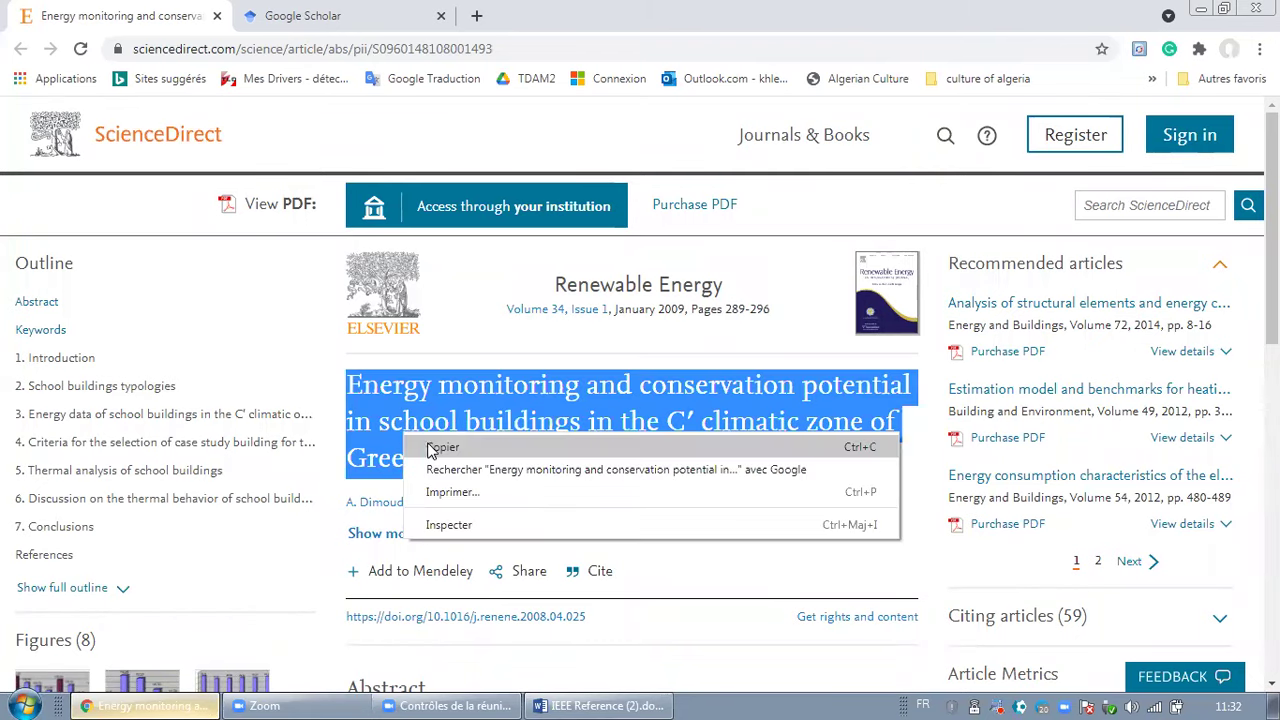
pyautogui.click(440, 447)
pyautogui.click(338, 8)
pyautogui.rightClick(413, 292)
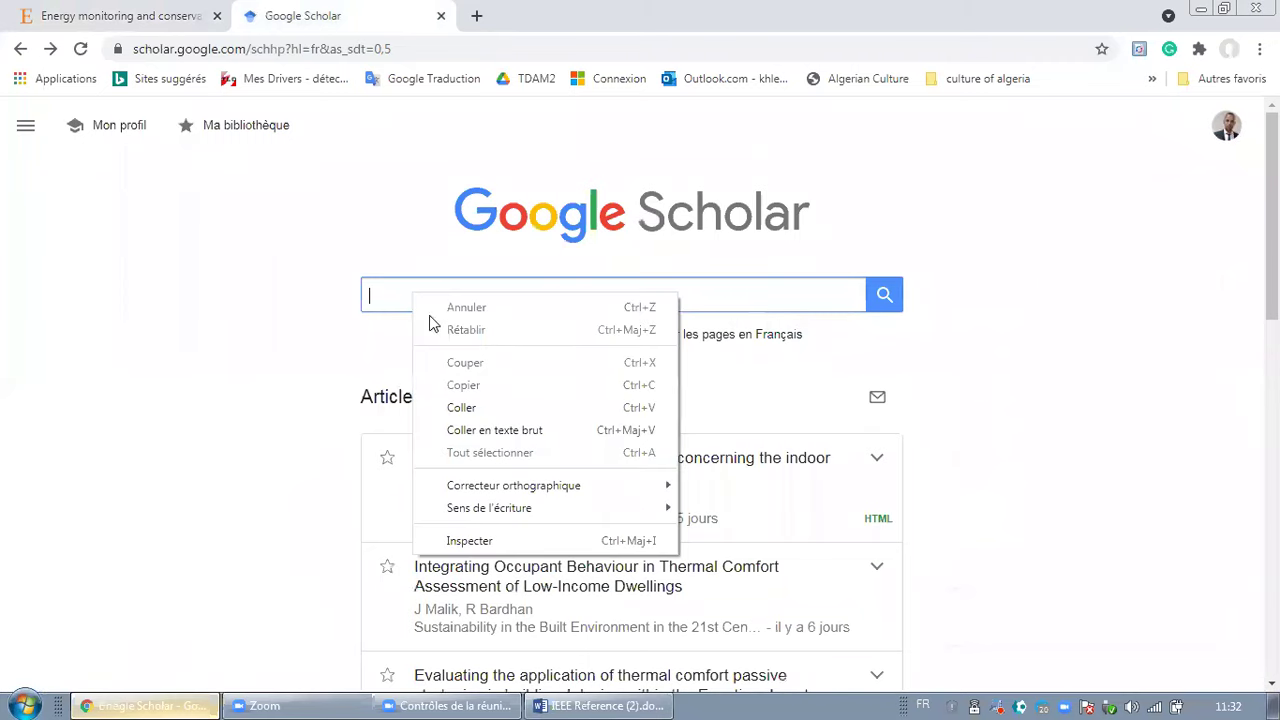
pyautogui.click(462, 408)
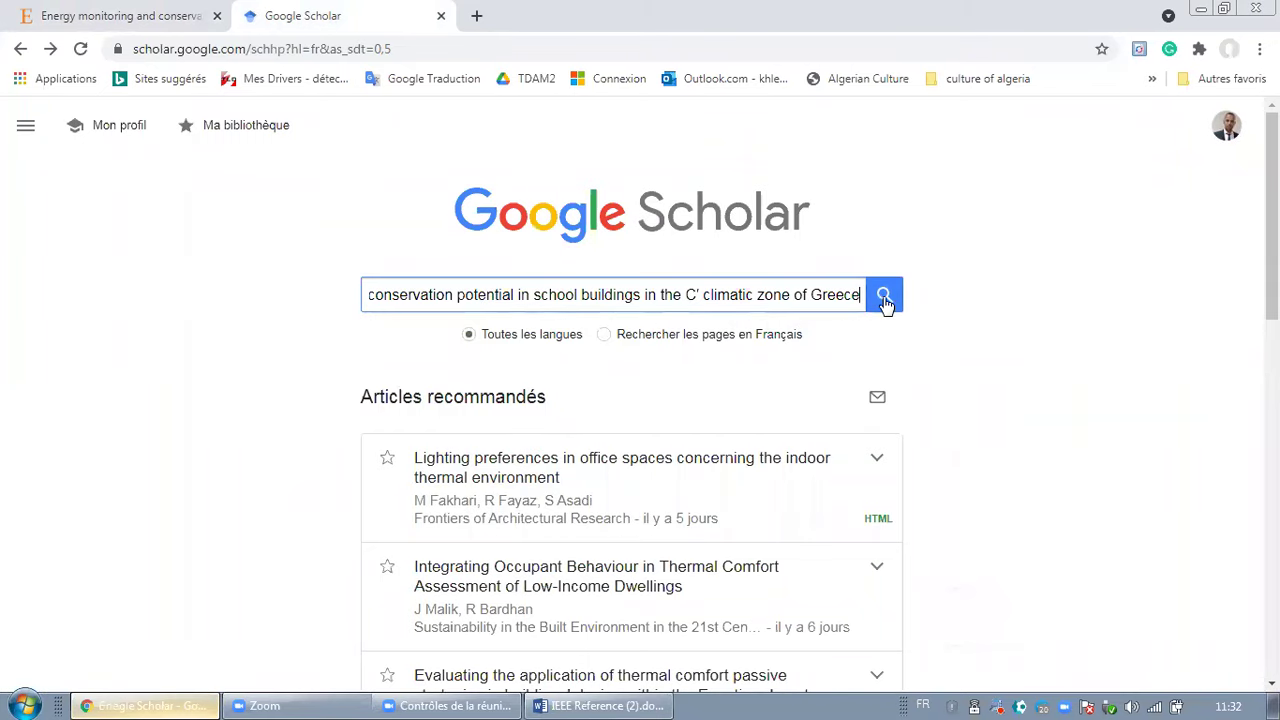
pyautogui.click(884, 300)
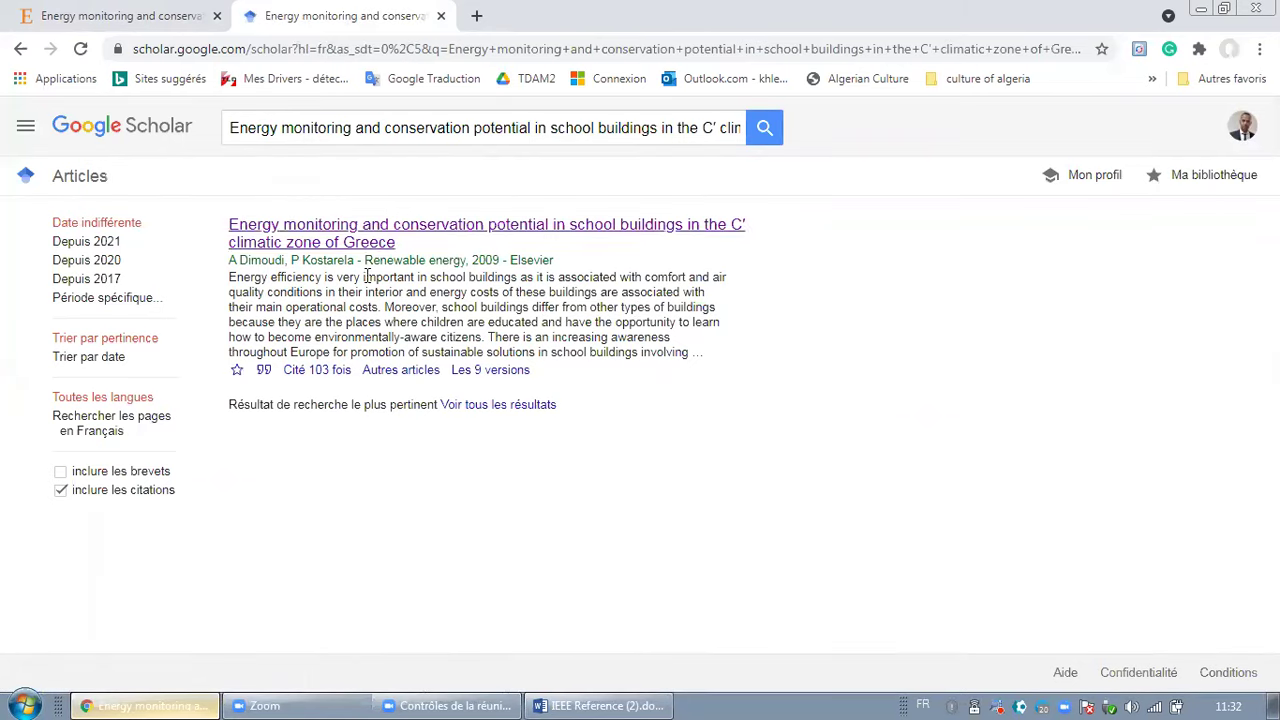
# Step: Show Google Scholar's Cite formats for the 2009 paper, then return to Word
pyautogui.click(266, 372)
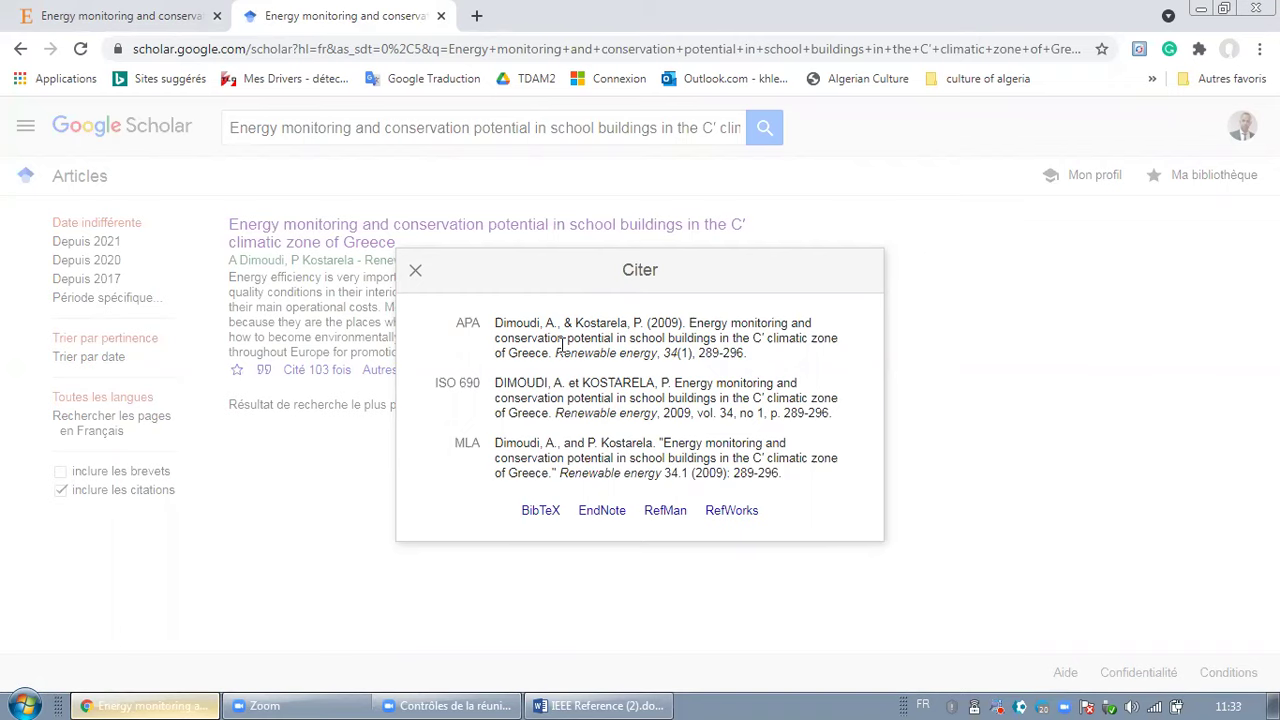
pyautogui.click(558, 698)
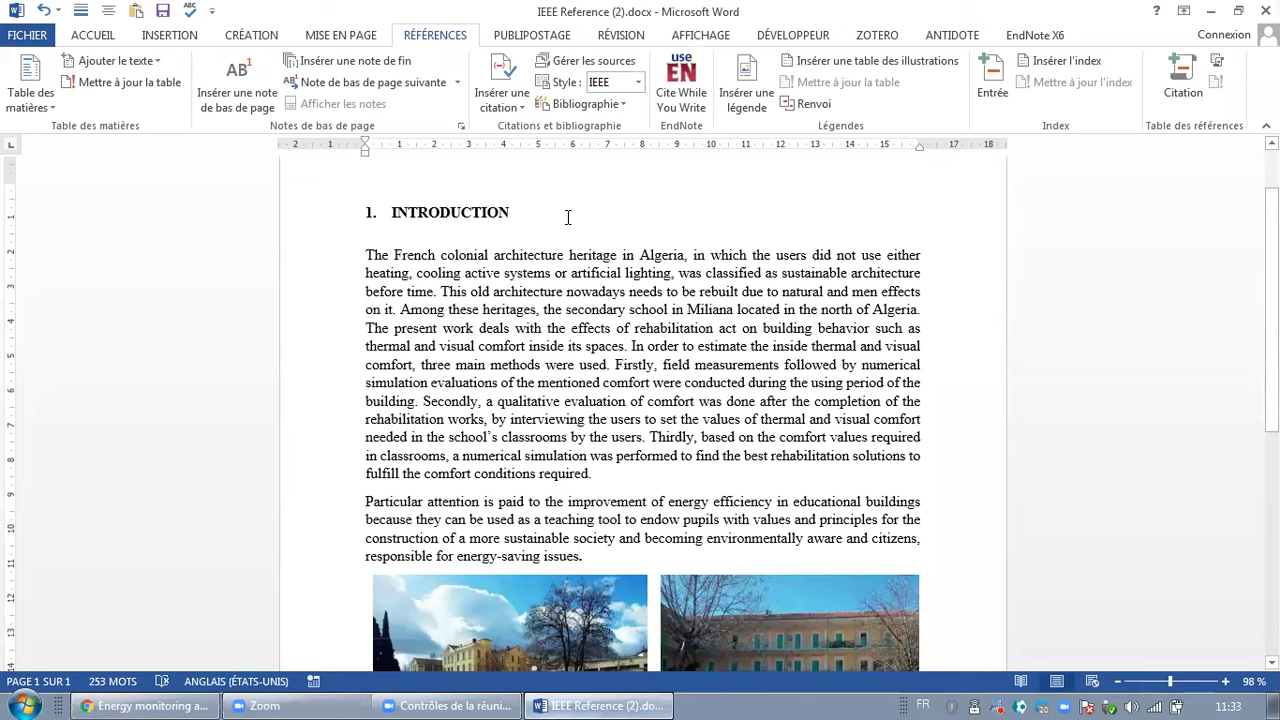
# Step: Create a new source and paste the article's full title into its Title field
pyautogui.click(505, 108)
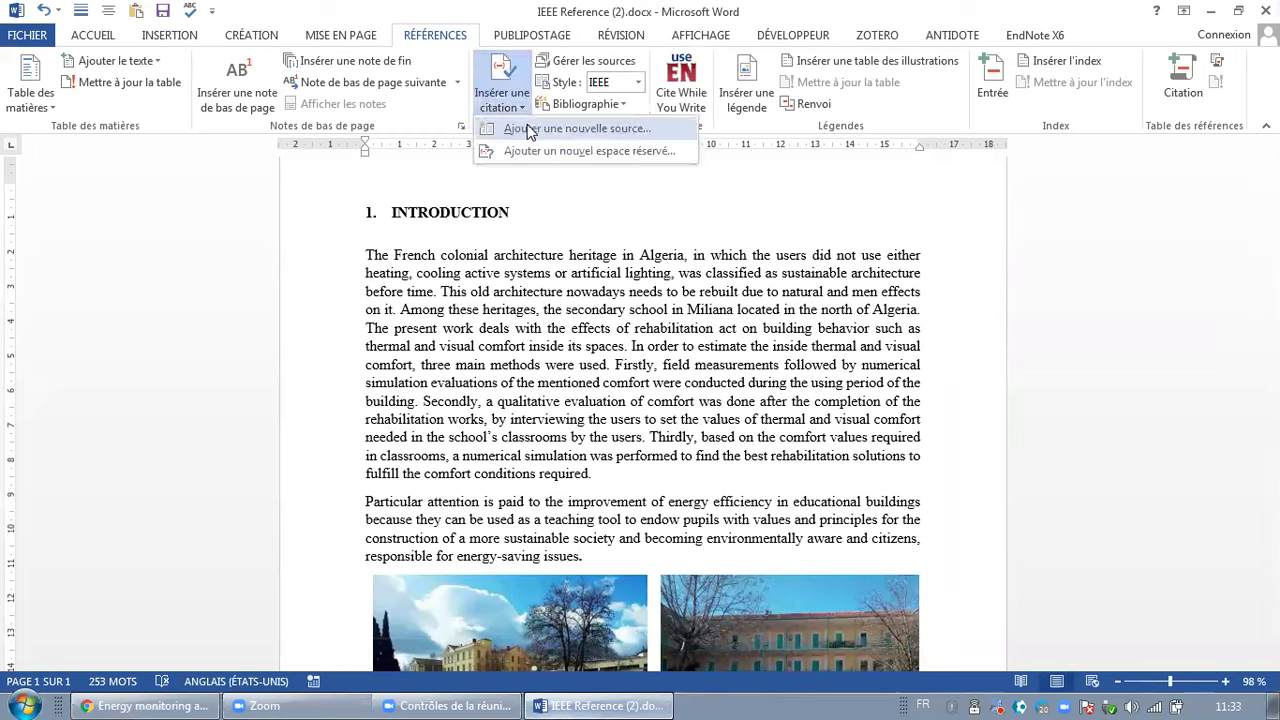
pyautogui.click(525, 125)
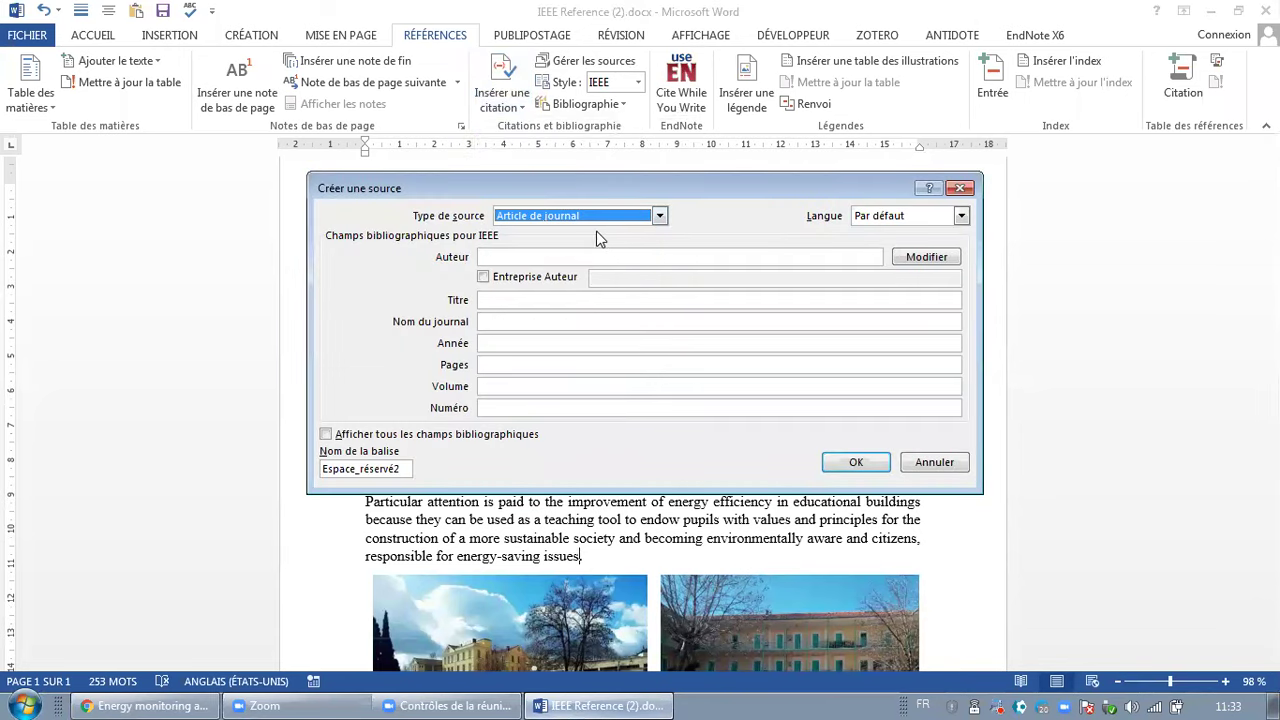
pyautogui.click(537, 301)
pyautogui.rightClick(539, 303)
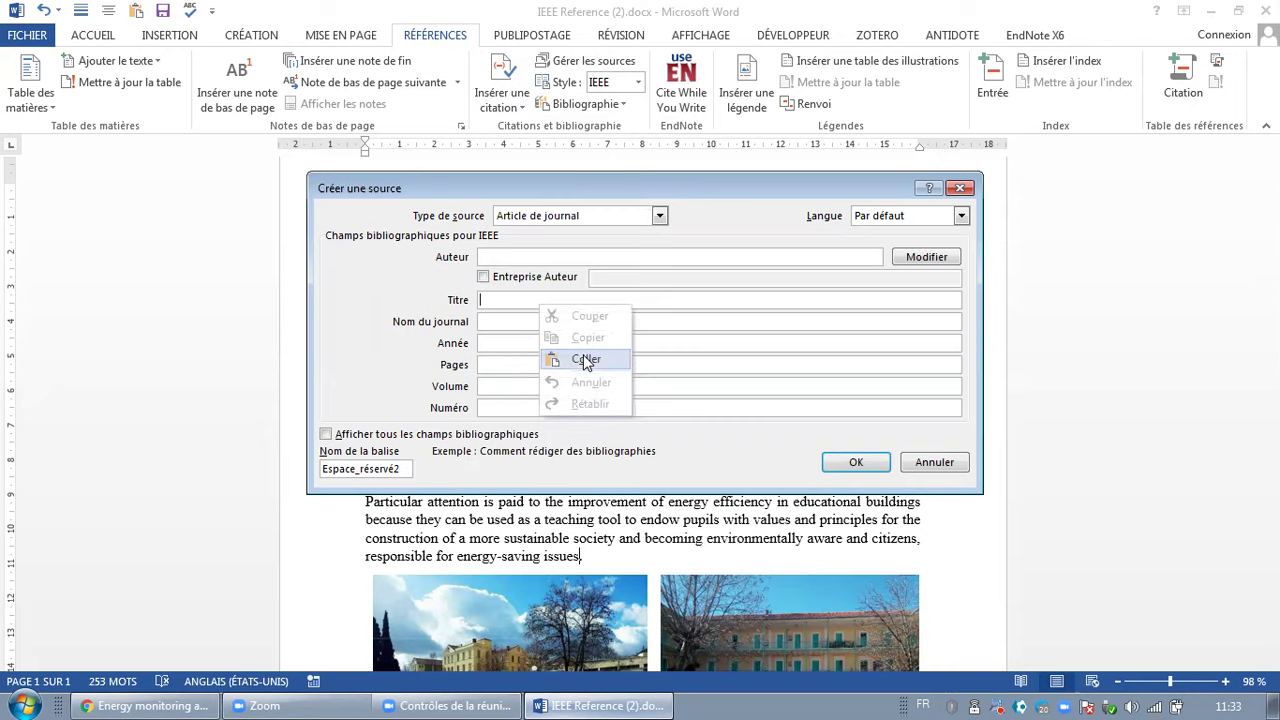
pyautogui.click(586, 360)
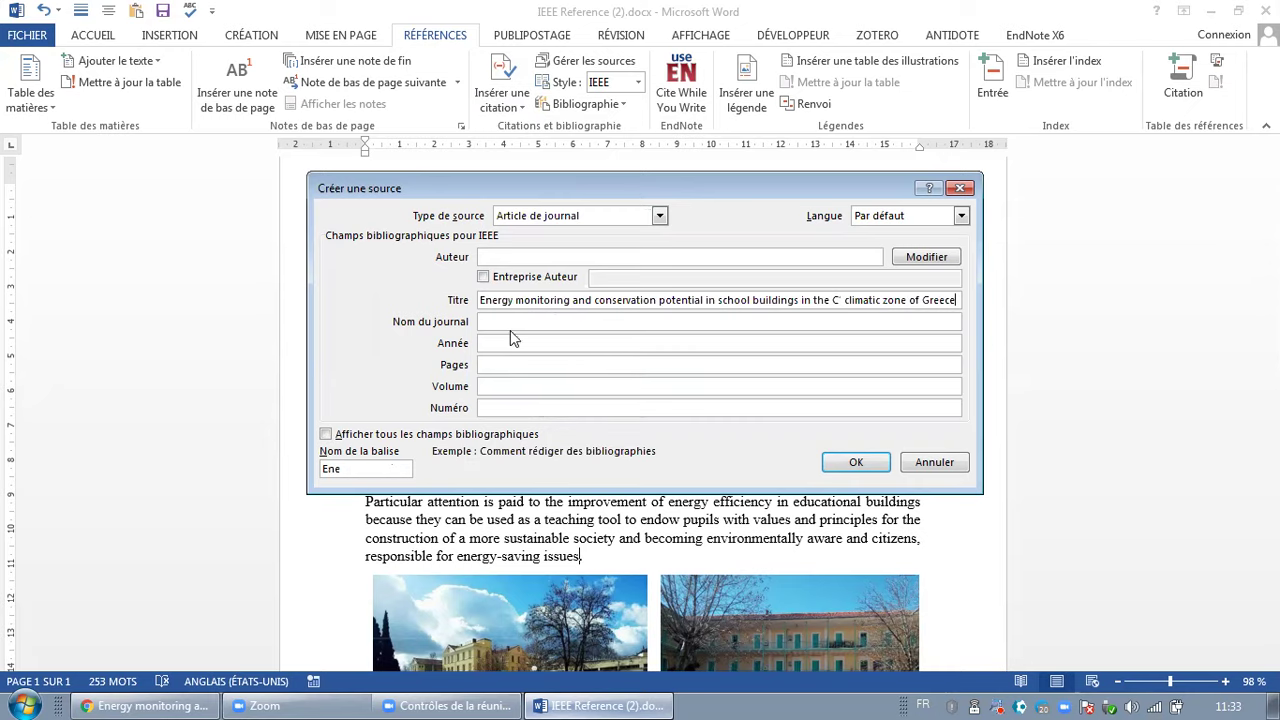
# Step: Copy the journal name 'Renewable energy' from the Scholar citation
pyautogui.click(150, 706)
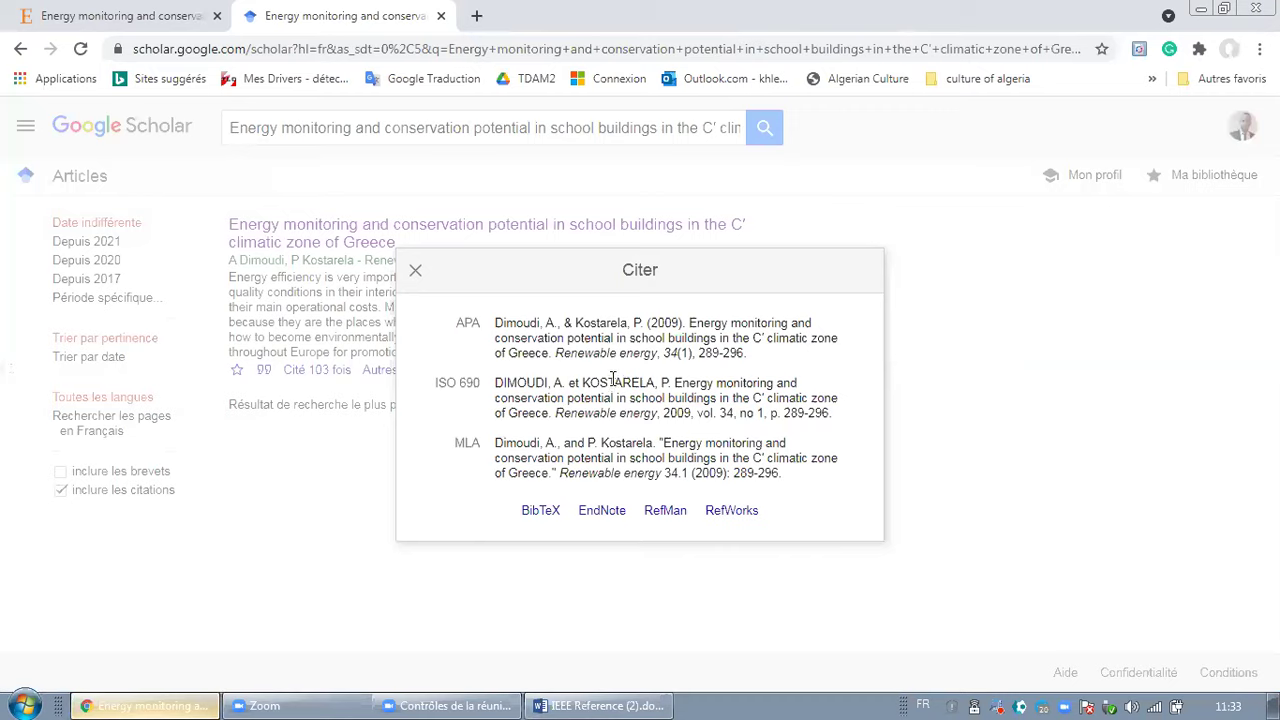
pyautogui.click(562, 354)
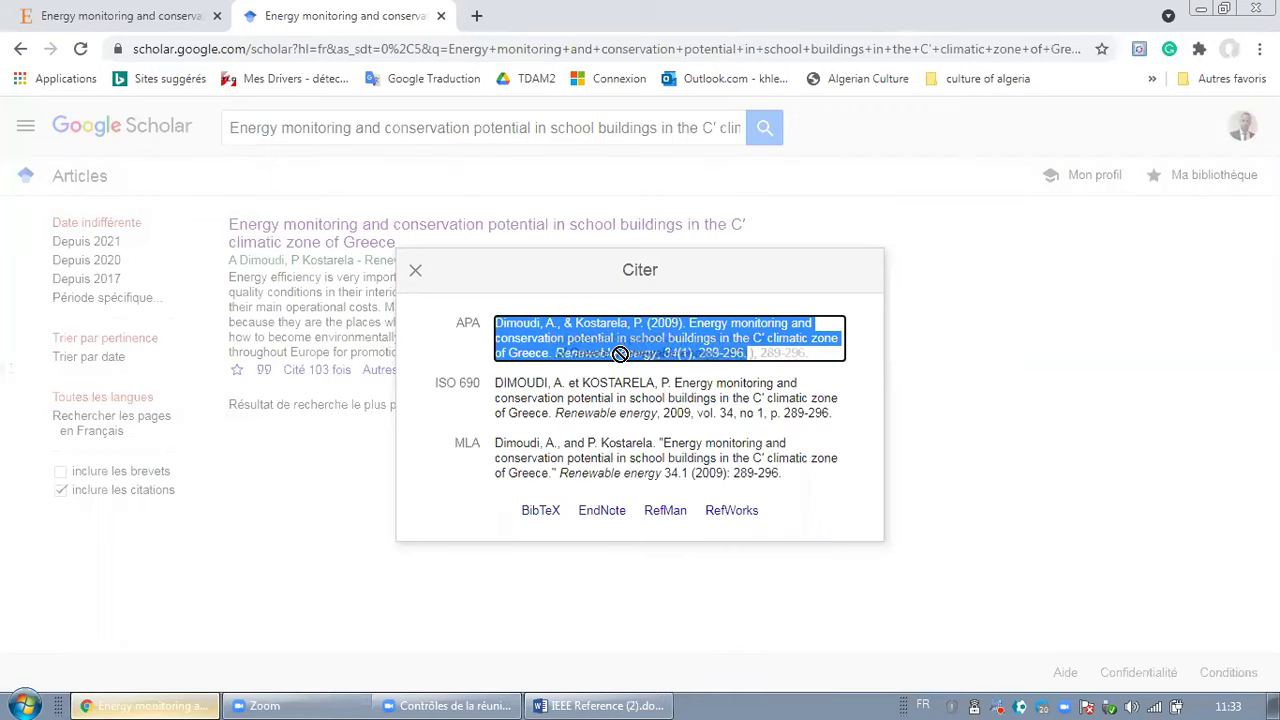
pyautogui.moveTo(556, 354); pyautogui.dragTo(657, 360)
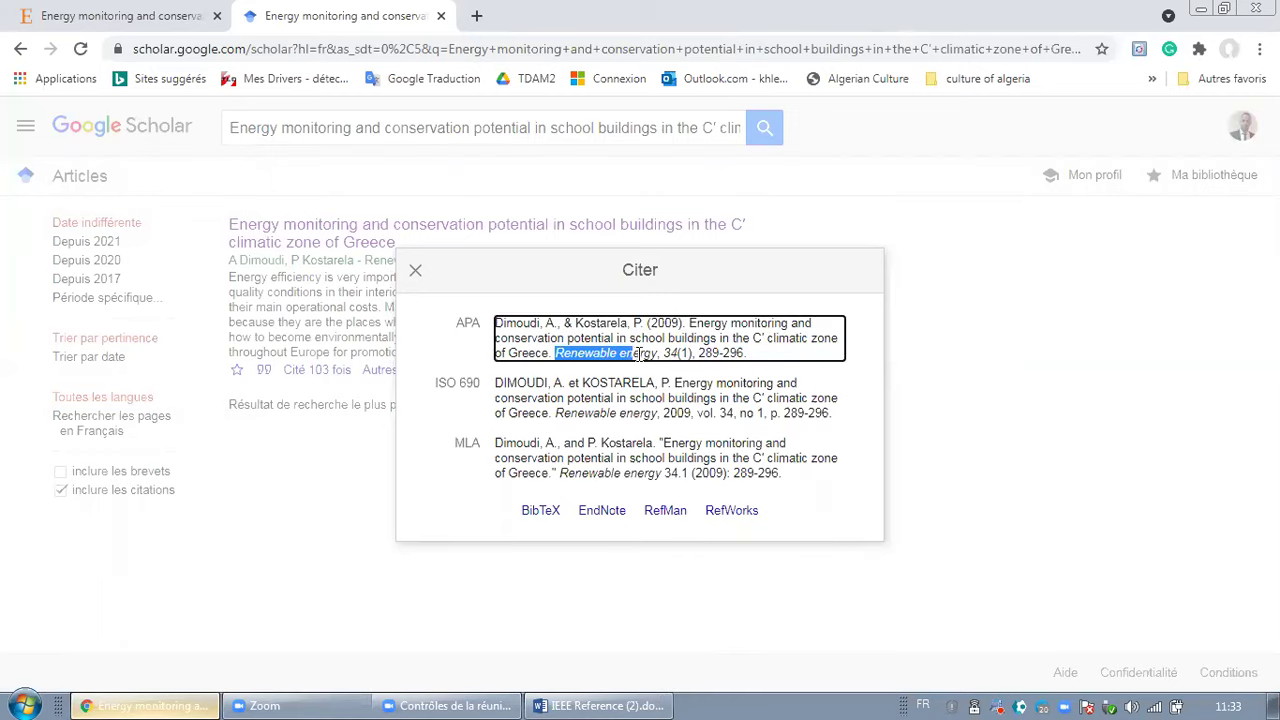
pyautogui.rightClick(645, 358)
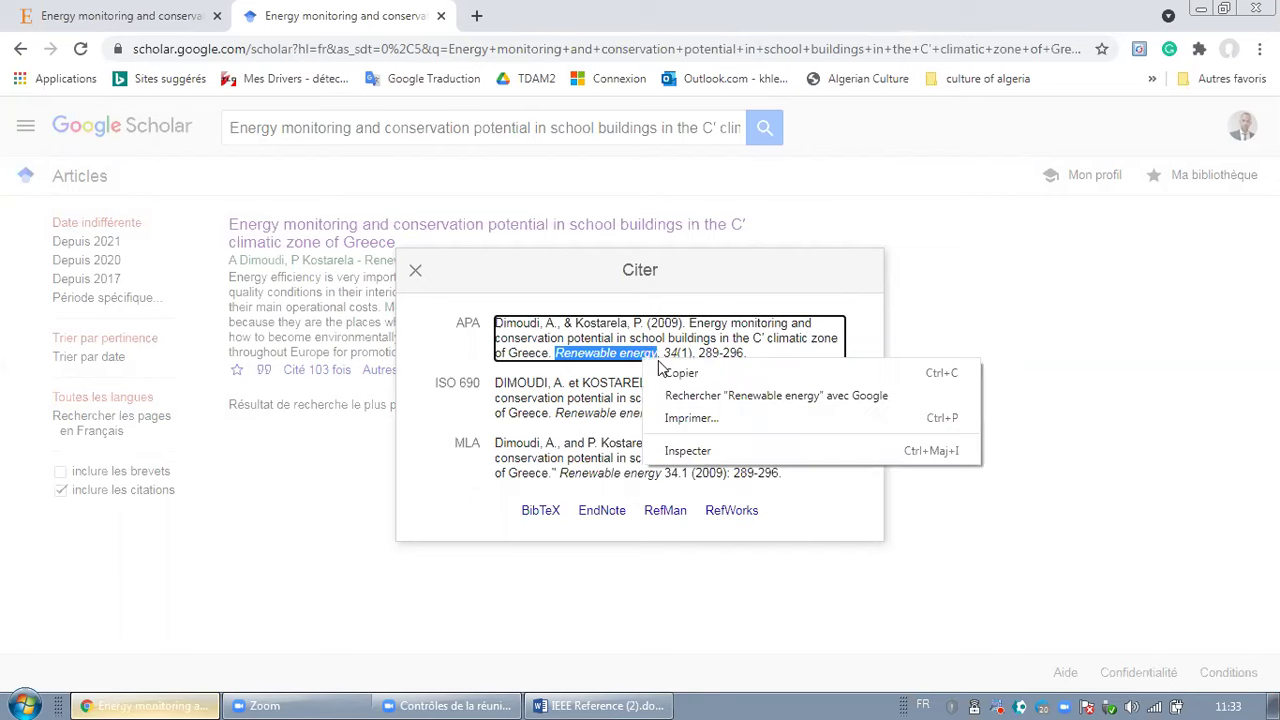
pyautogui.click(670, 373)
# Step: Paste 'Renewable energy' as the source's journal name
pyautogui.click(600, 705)
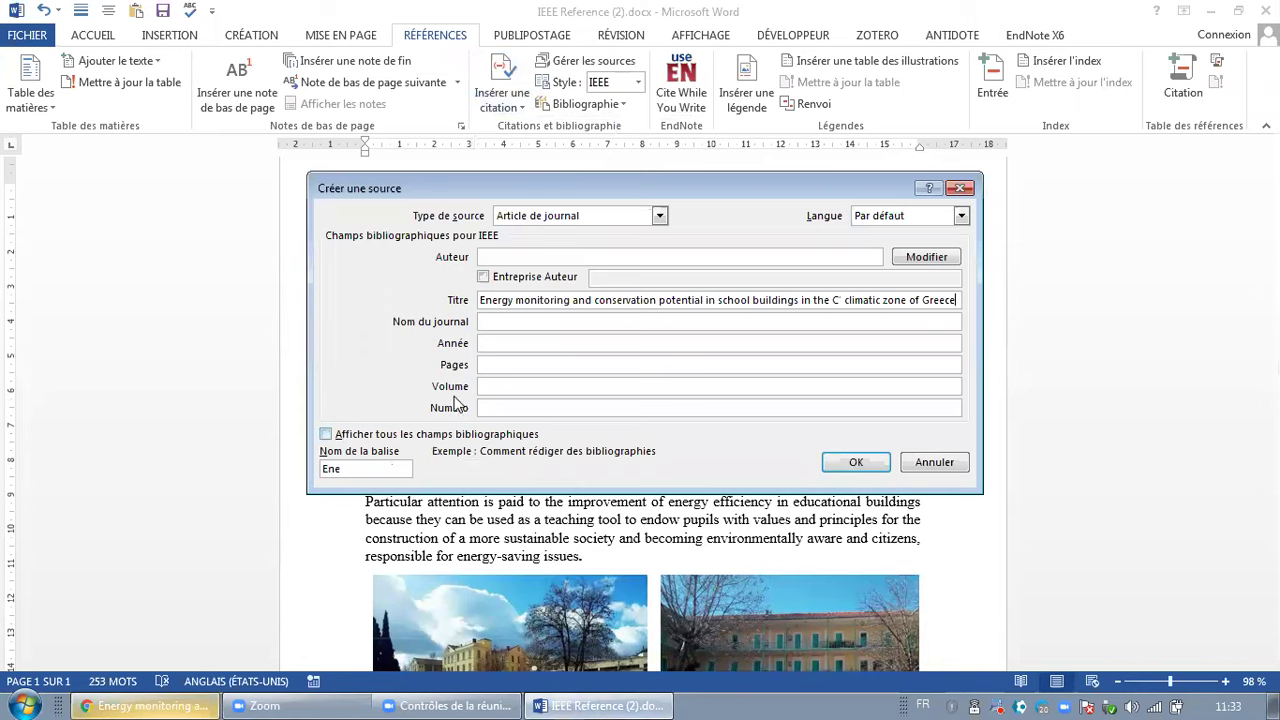
pyautogui.click(489, 322)
pyautogui.rightClick(498, 328)
pyautogui.click(542, 380)
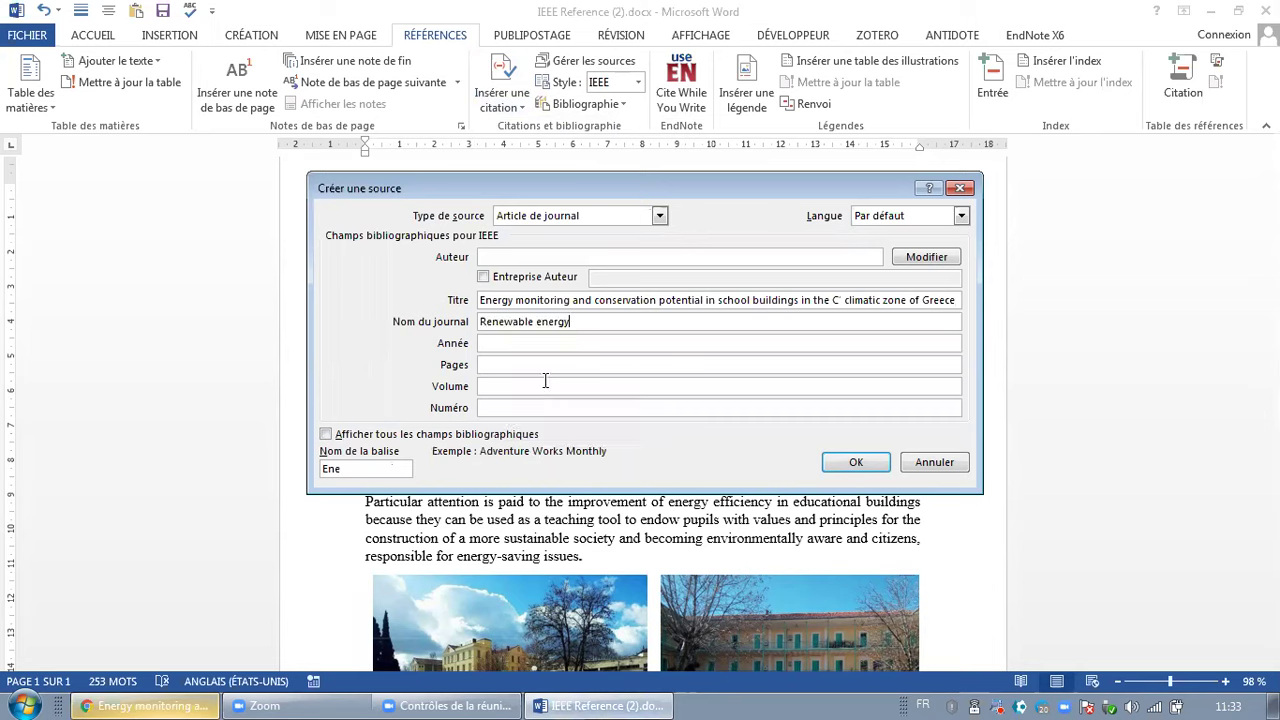
# Step: Copy the year 2009 from the ISO 690 citation into the Year field
pyautogui.hotkey('alt', 'Tab')
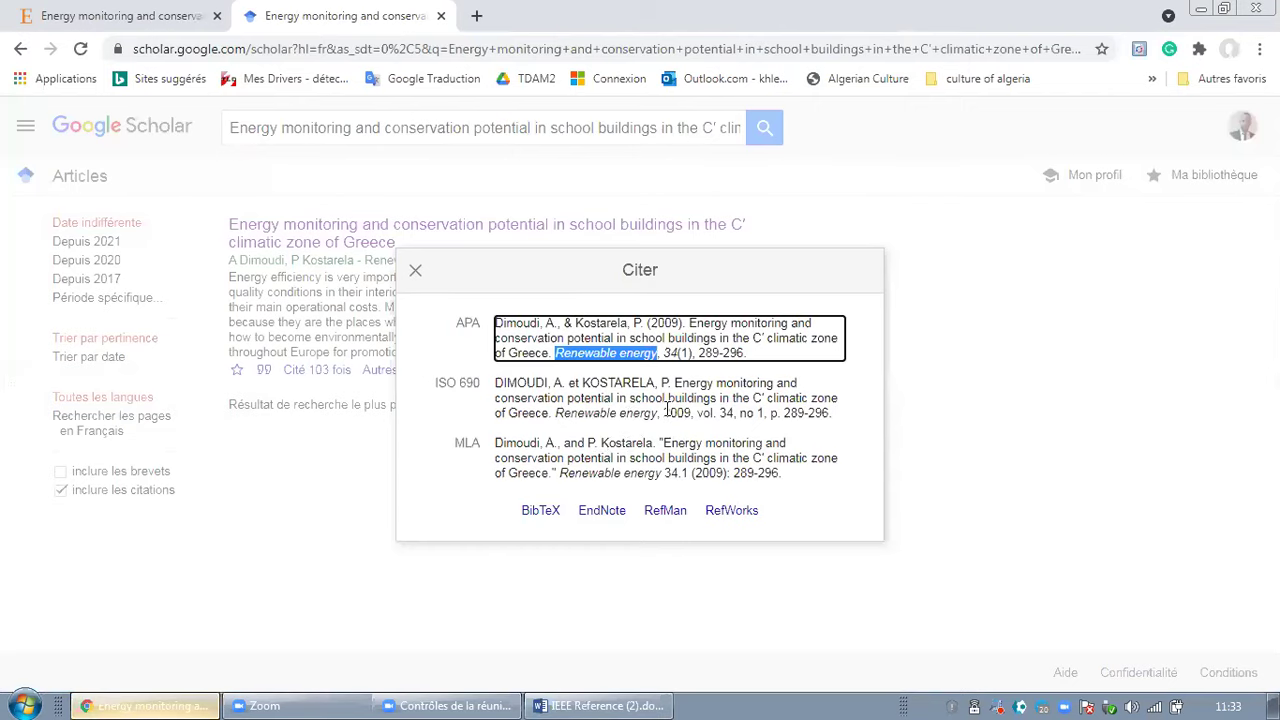
pyautogui.click(667, 410)
pyautogui.click(679, 412)
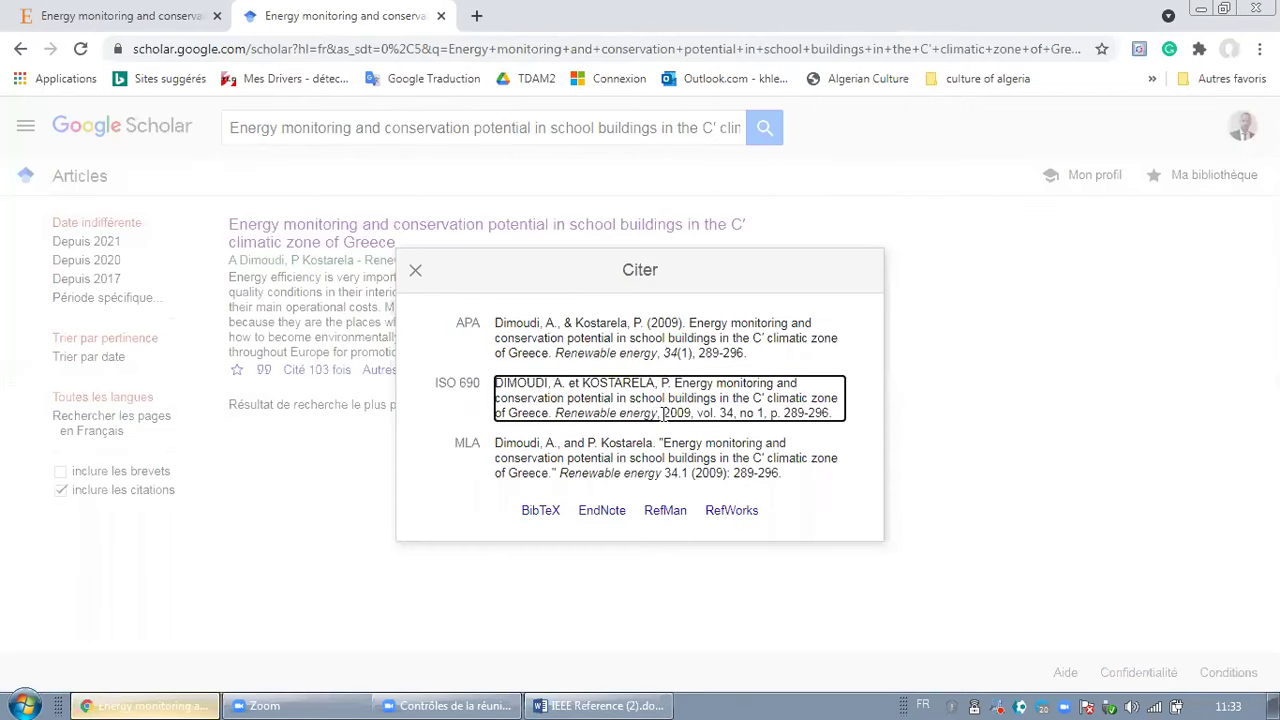
pyautogui.moveTo(663, 413); pyautogui.dragTo(692, 418)
pyautogui.rightClick(690, 418)
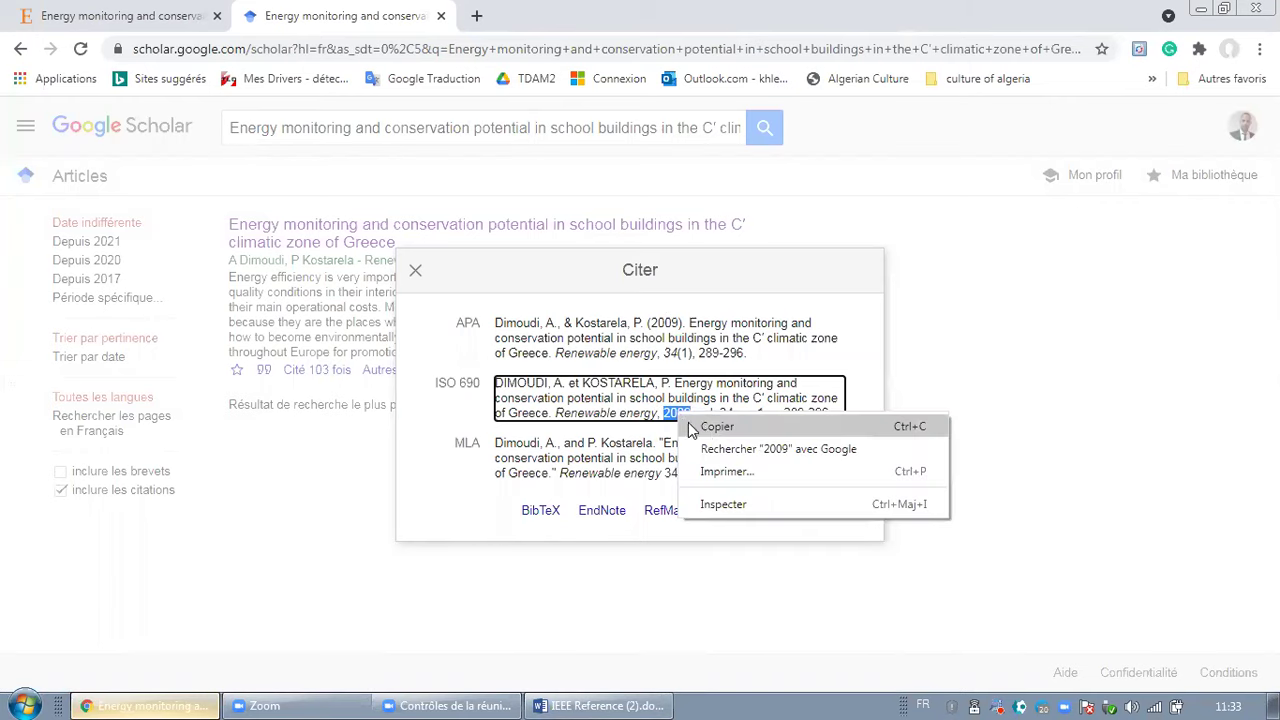
pyautogui.click(715, 428)
pyautogui.hotkey('alt', 'Tab')
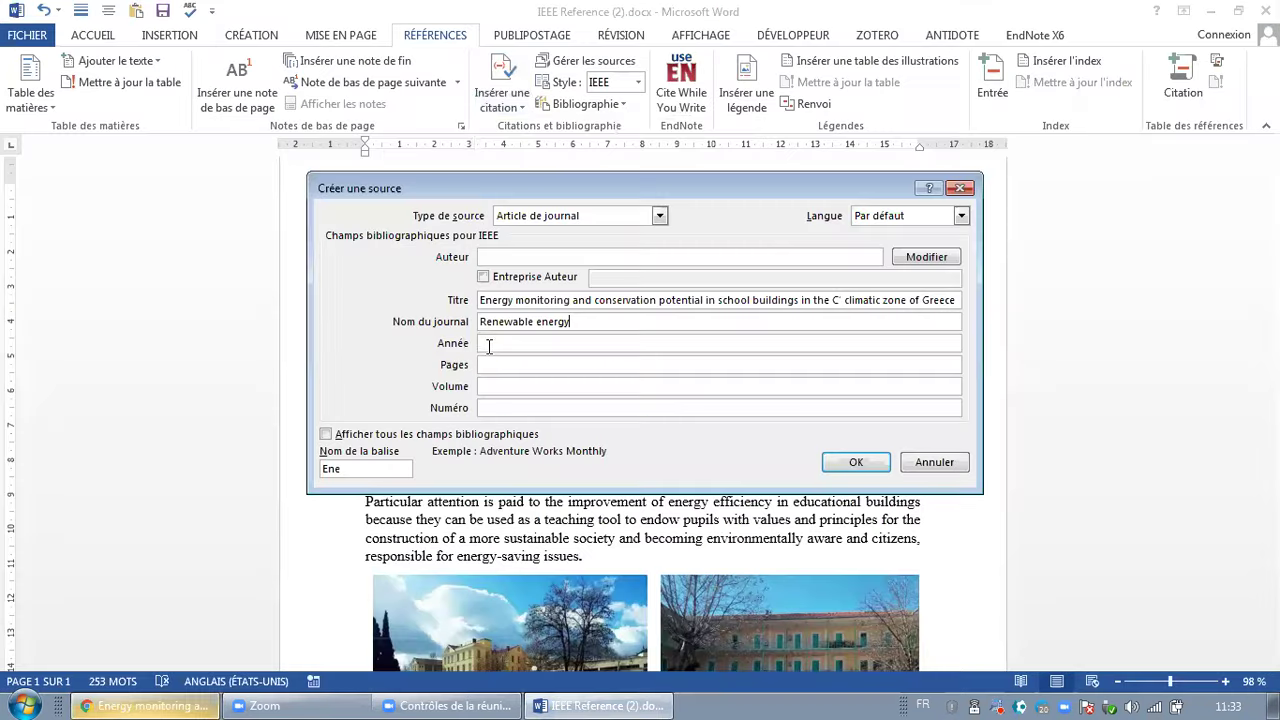
pyautogui.rightClick(513, 346)
pyautogui.click(555, 407)
# Step: Copy the page range 289-296 from Scholar into the Pages field
pyautogui.hotkey('alt', 'Tab')
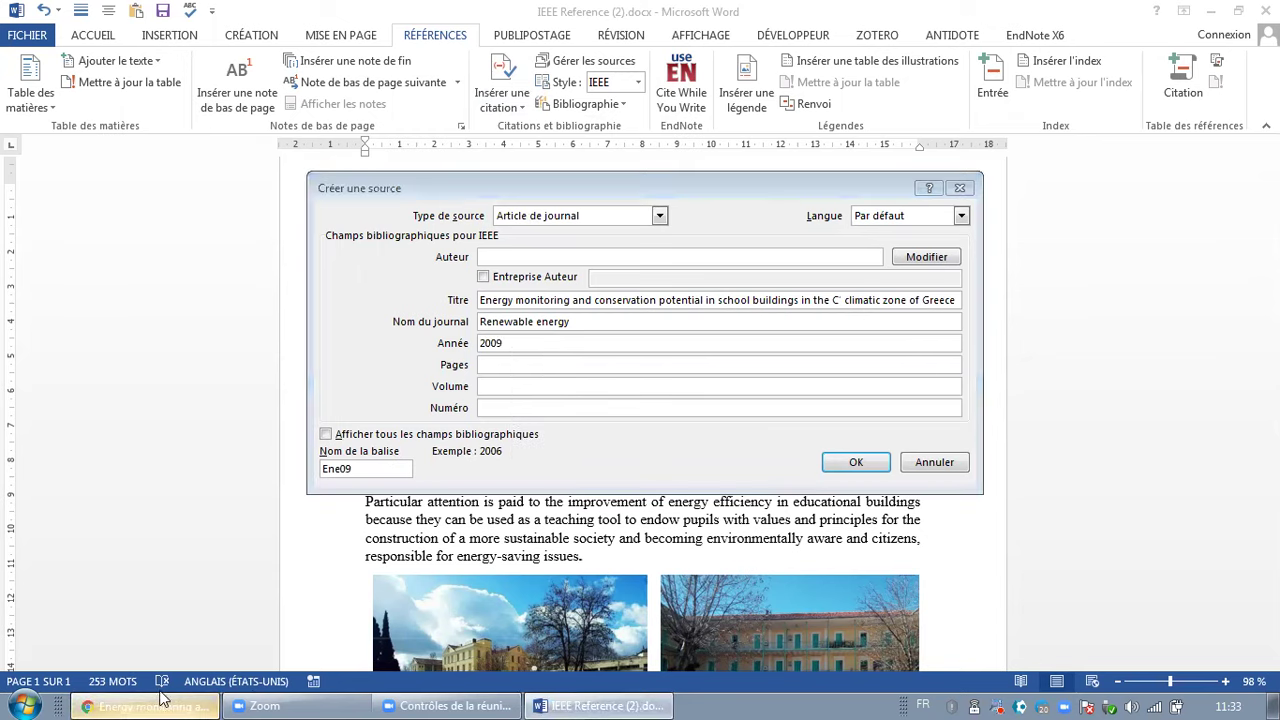
pyautogui.moveTo(784, 413); pyautogui.dragTo(829, 413)
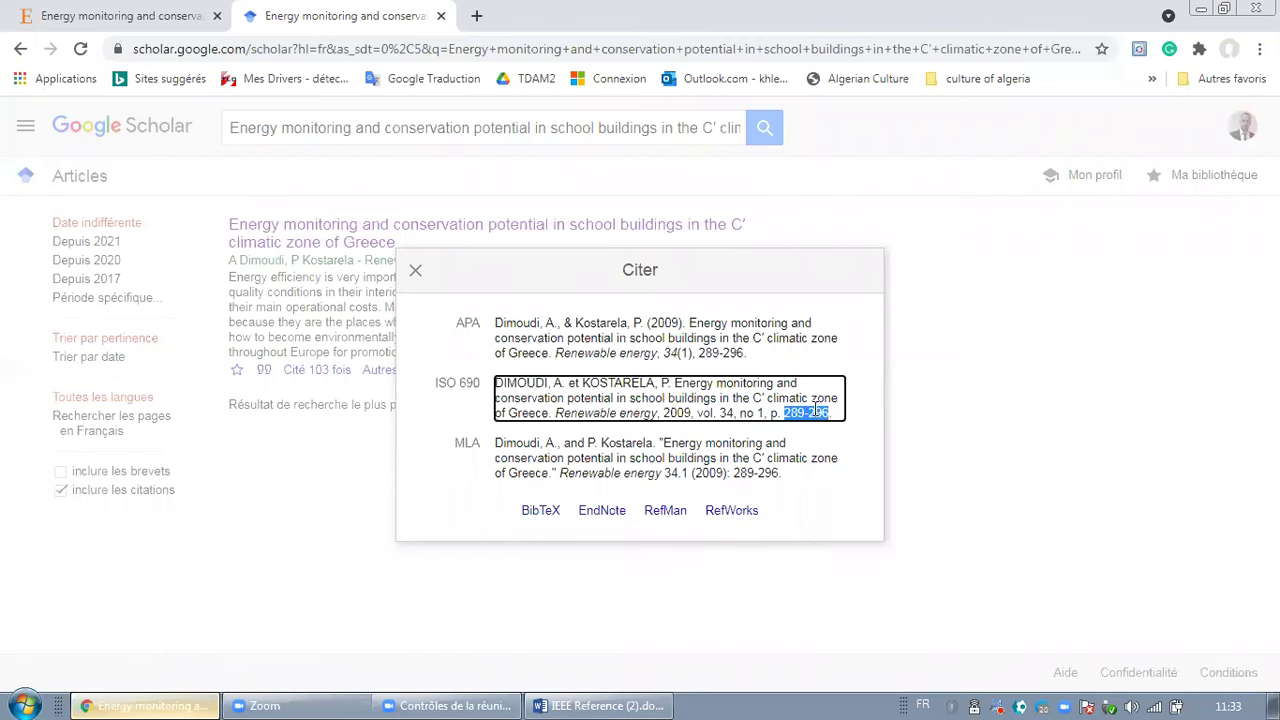
pyautogui.rightClick(829, 413)
pyautogui.click(850, 423)
pyautogui.click(145, 700)
pyautogui.click(504, 367)
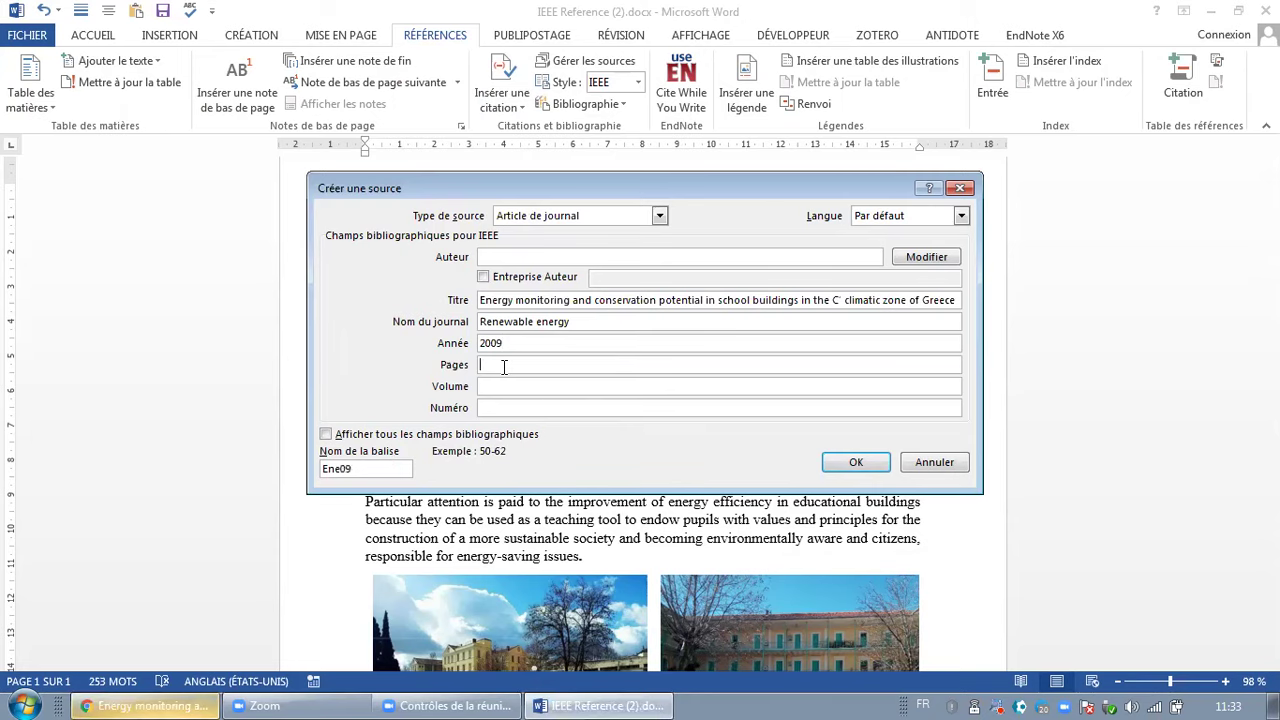
pyautogui.rightClick(504, 367)
pyautogui.click(550, 424)
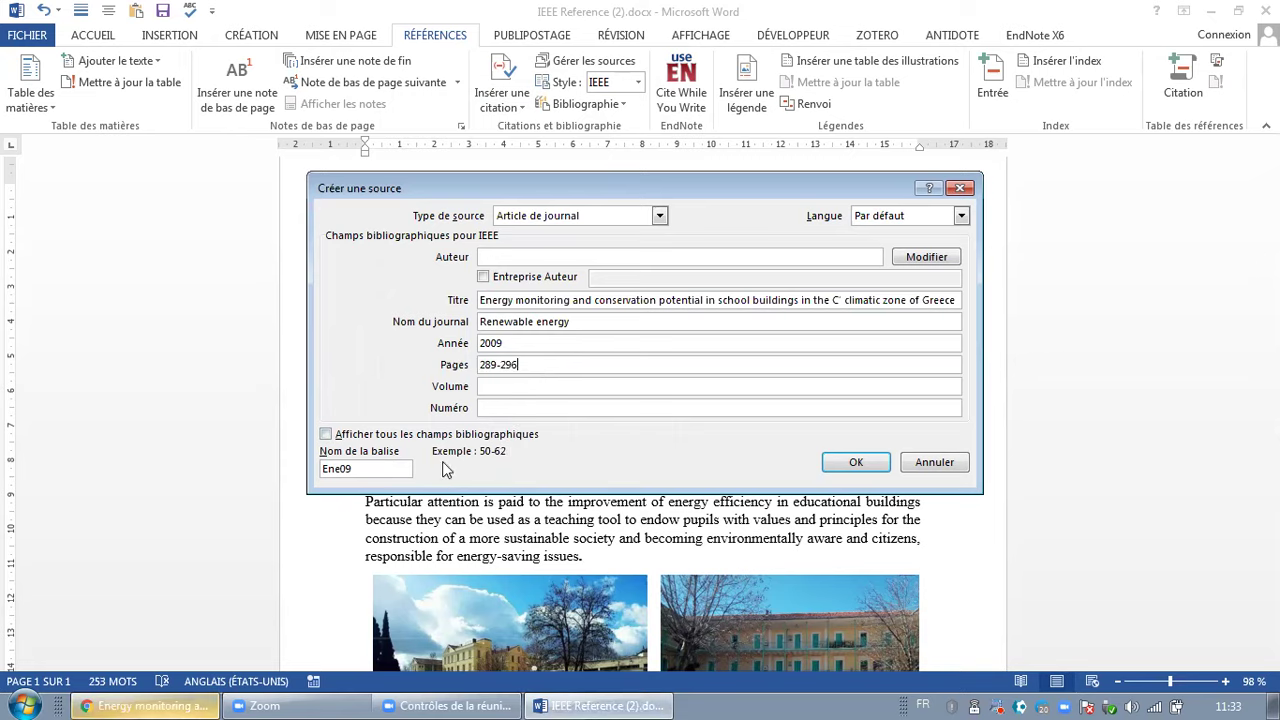
# Step: Copy volume number 34 from Scholar into the Volume field
pyautogui.click(172, 700)
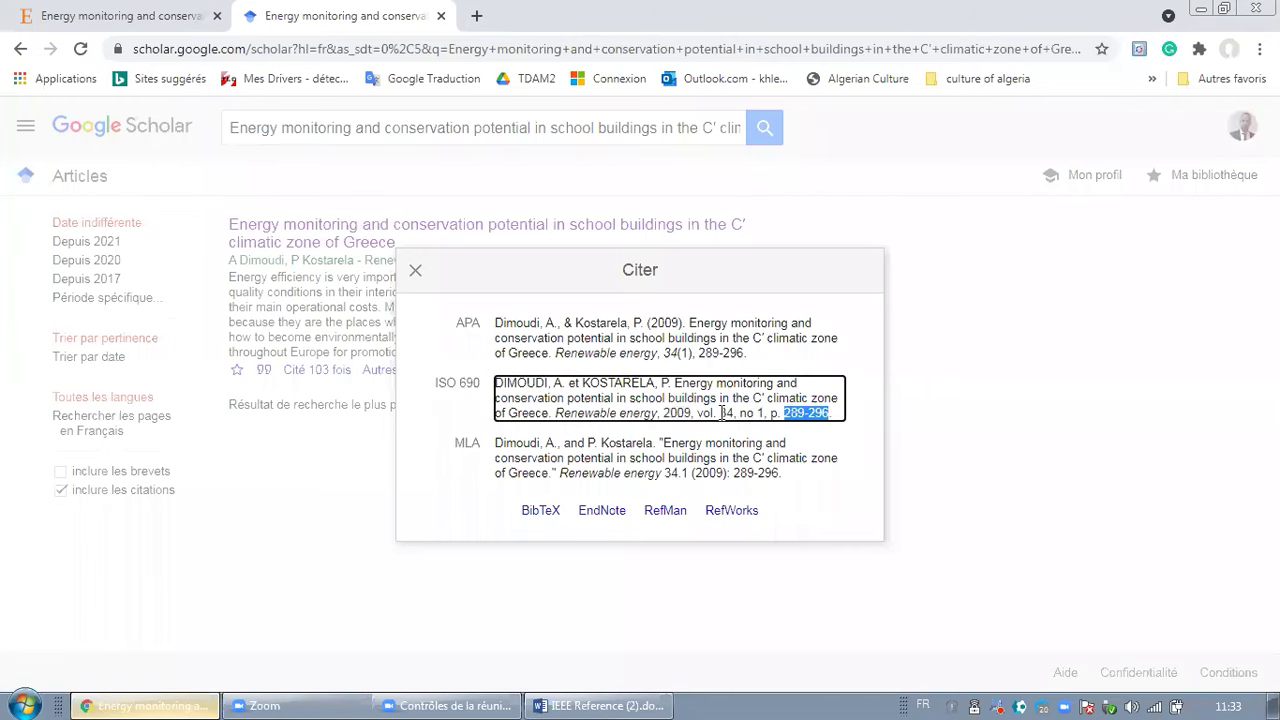
pyautogui.doubleClick(727, 413)
pyautogui.rightClick(728, 413)
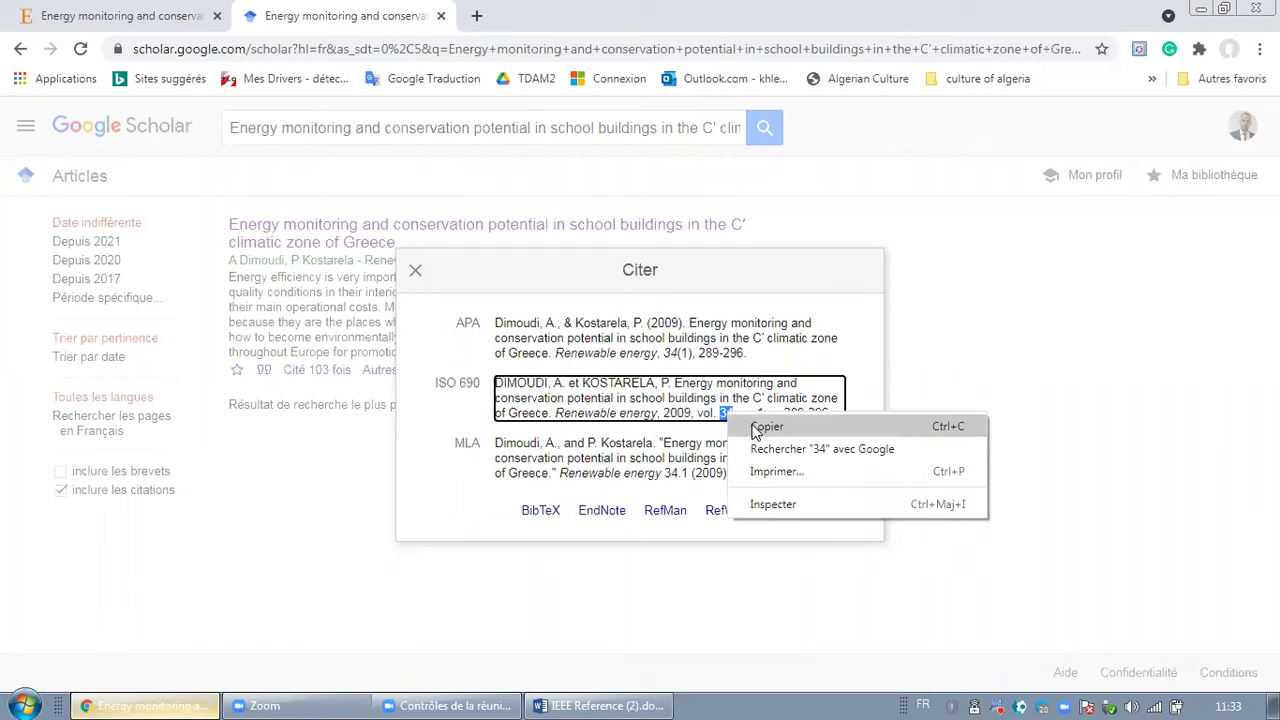
pyautogui.click(756, 427)
pyautogui.click(178, 700)
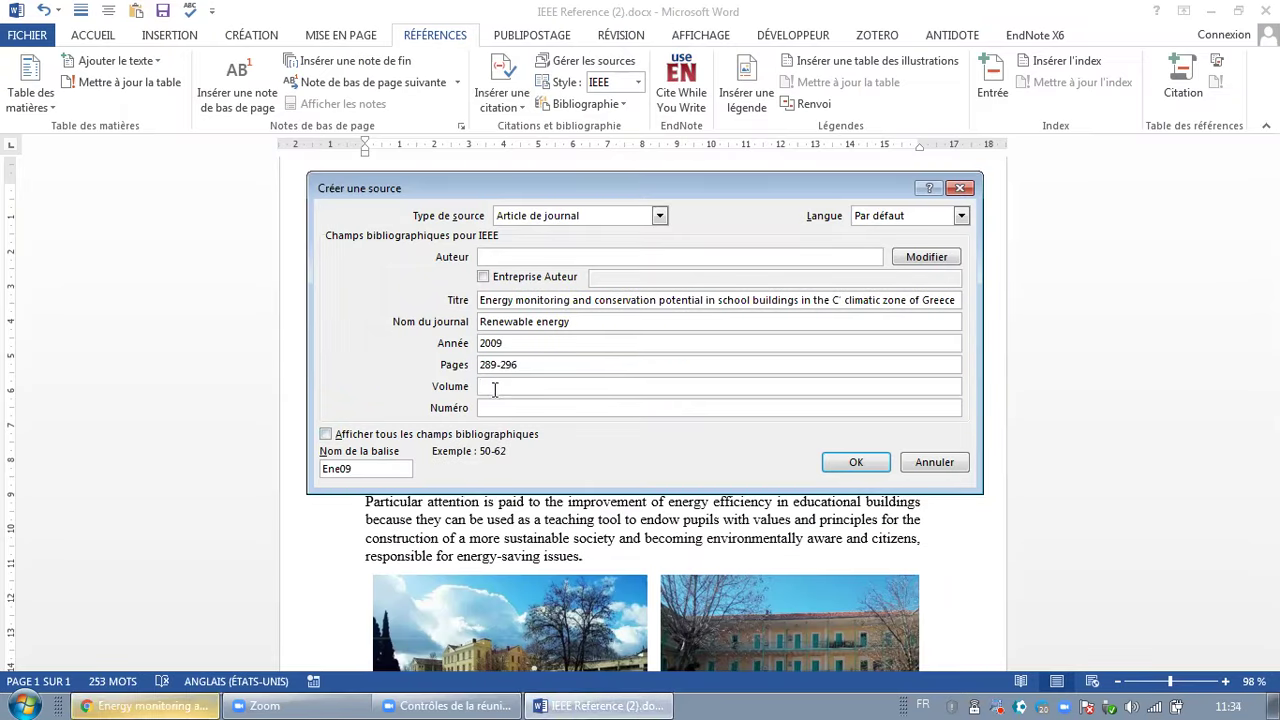
pyautogui.click(493, 387)
pyautogui.rightClick(495, 389)
pyautogui.click(541, 444)
# Step: Enter 1 as the issue number and bring up the author name editor
pyautogui.click(498, 403)
pyautogui.write('1')
pyautogui.click(924, 259)
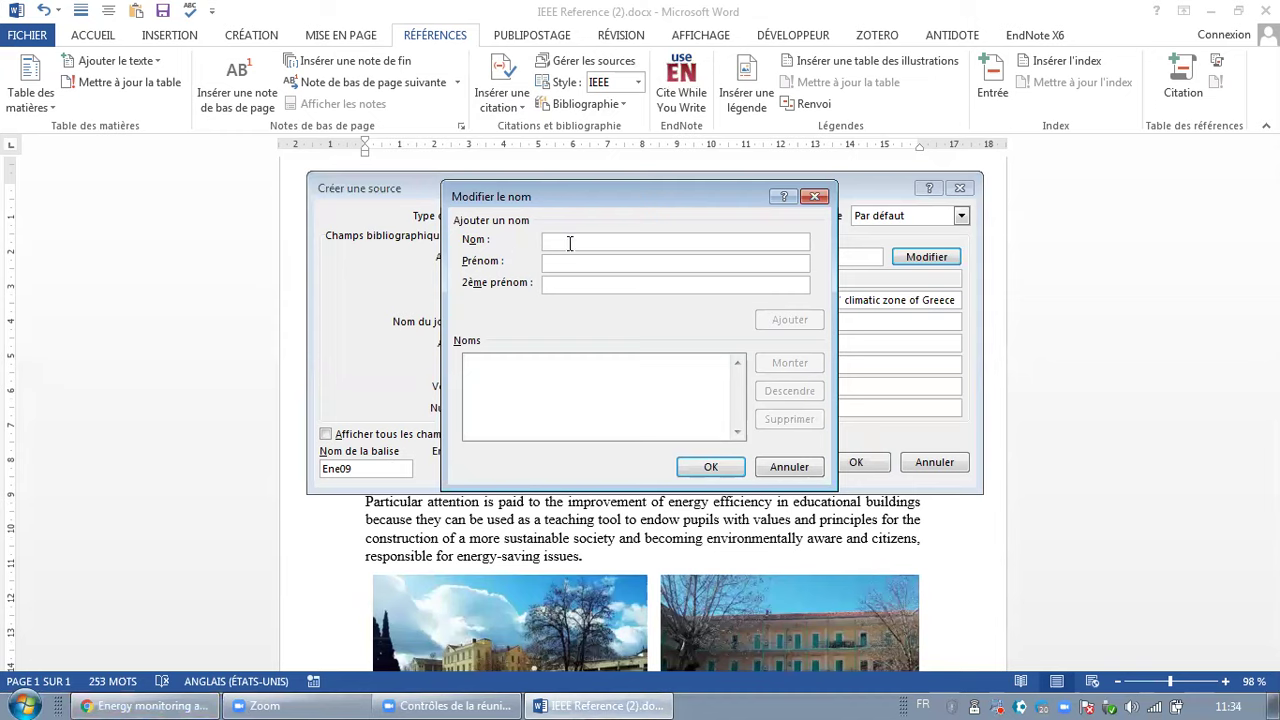
# Step: Add Dimoudi, A as the first author, copying the surname from the MLA citation
pyautogui.click(147, 706)
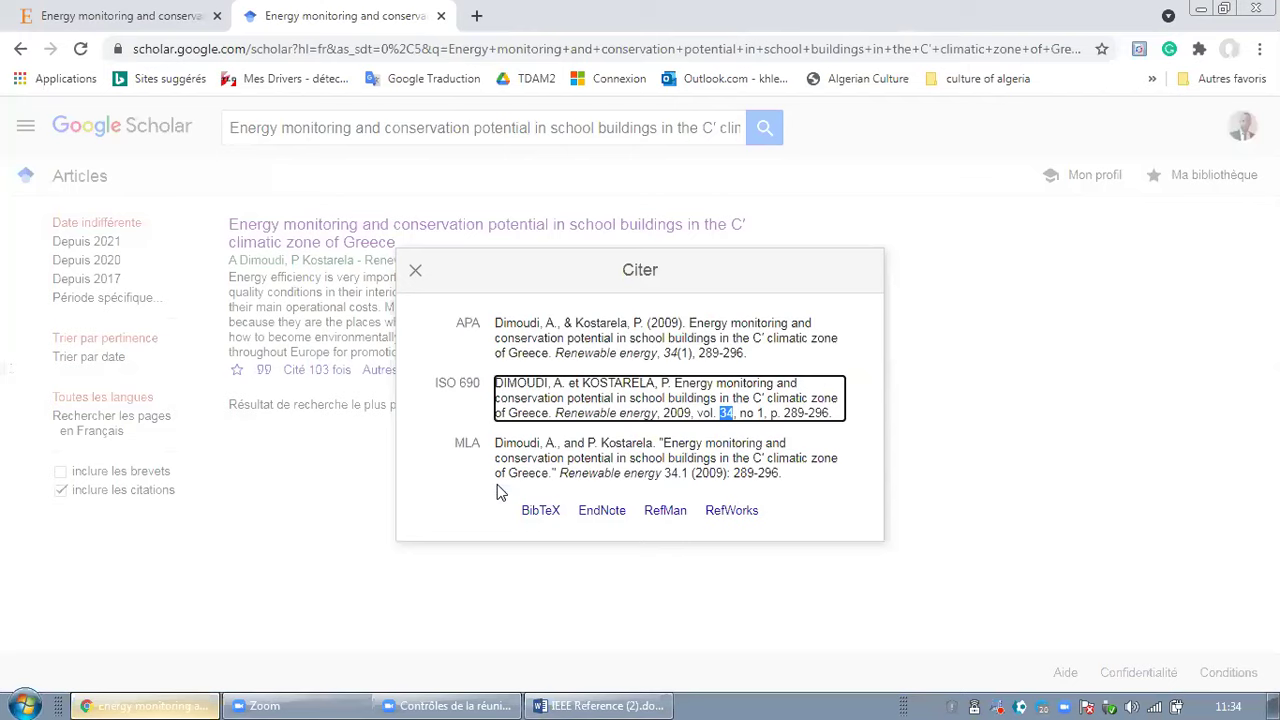
pyautogui.click(539, 443)
pyautogui.click(496, 443)
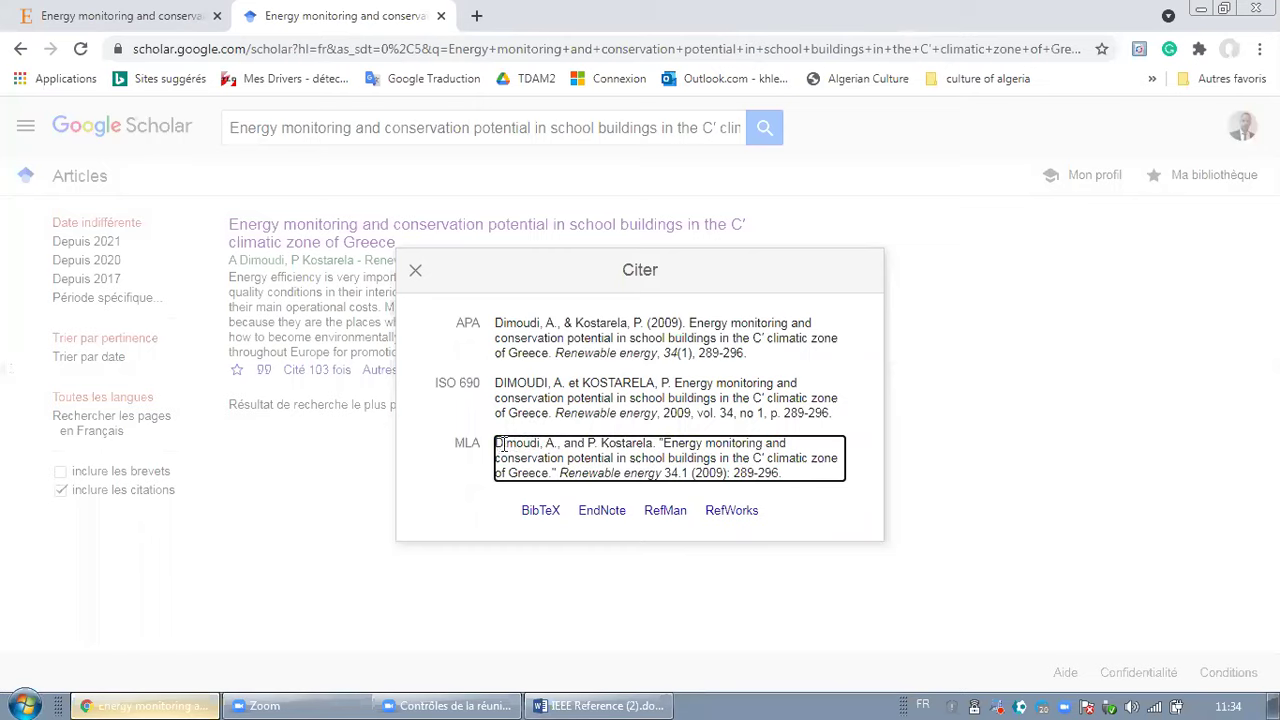
pyautogui.moveTo(496, 443); pyautogui.dragTo(541, 443)
pyautogui.rightClick(520, 440)
pyautogui.click(530, 447)
pyautogui.rightClick(503, 449)
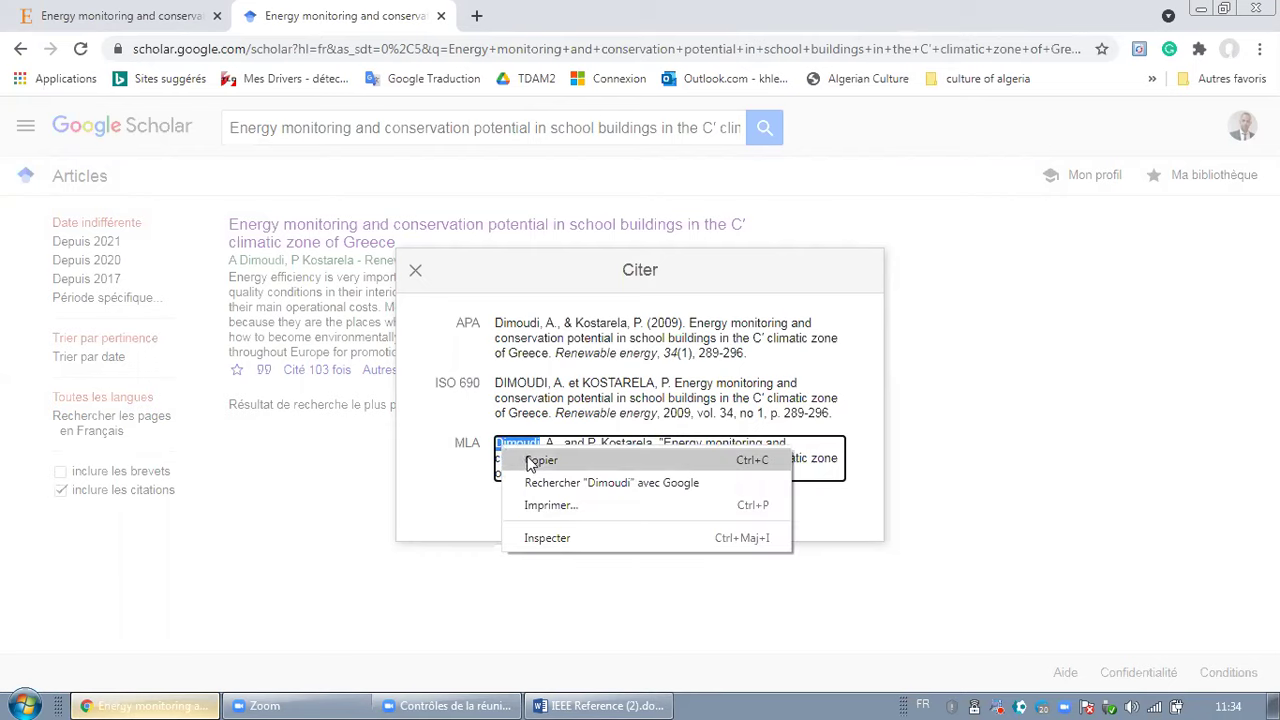
pyautogui.click(540, 460)
pyautogui.click(598, 705)
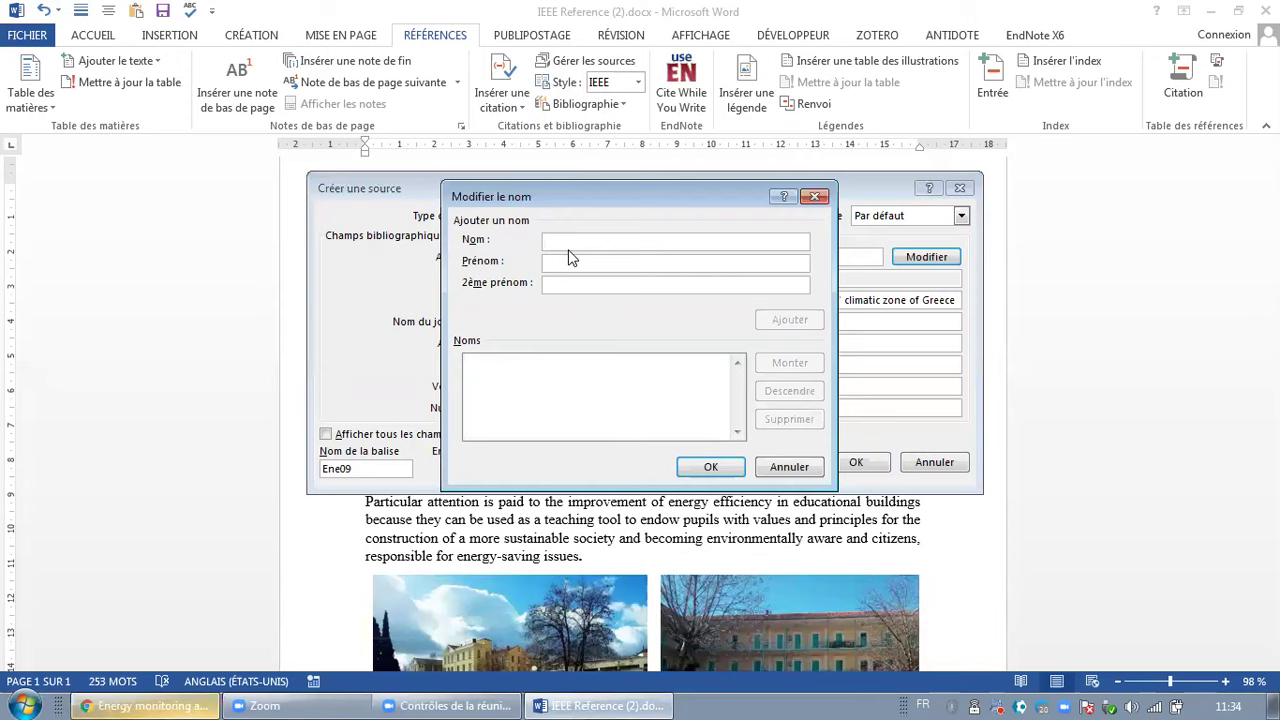
pyautogui.click(571, 241)
pyautogui.click(618, 298)
pyautogui.write('Dimoudi')
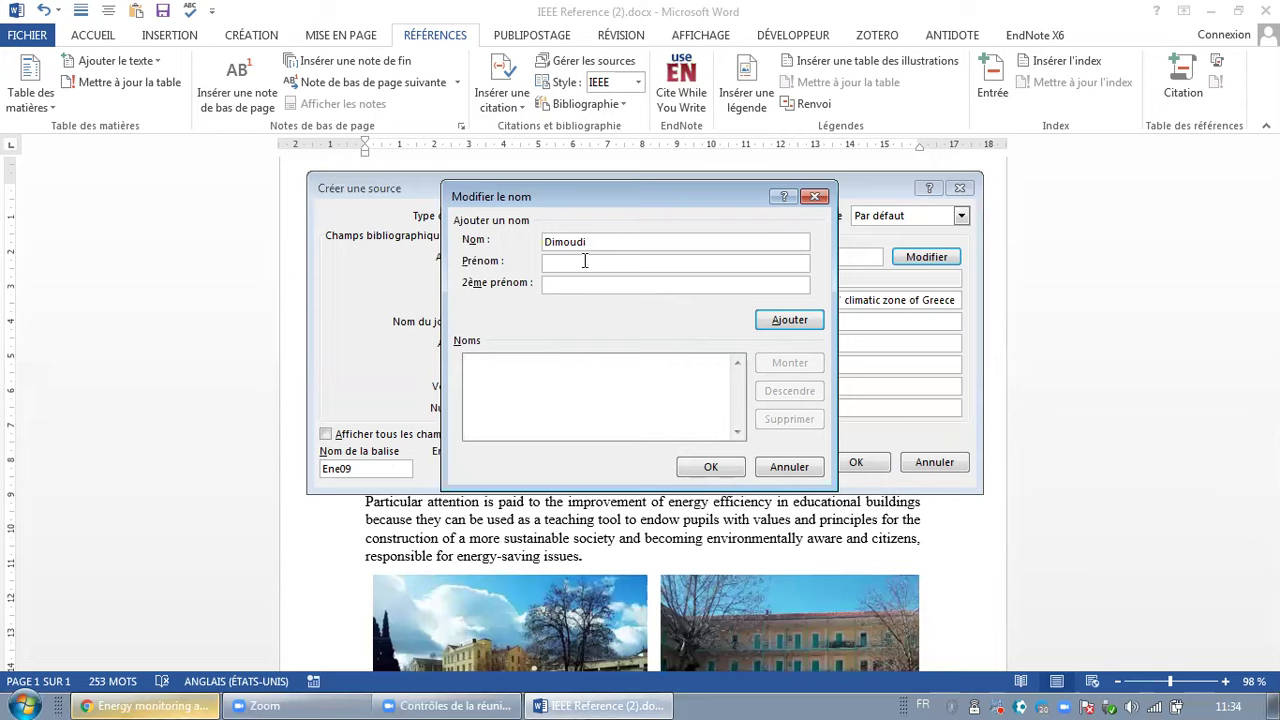
pyautogui.write('A')
pyautogui.click(775, 325)
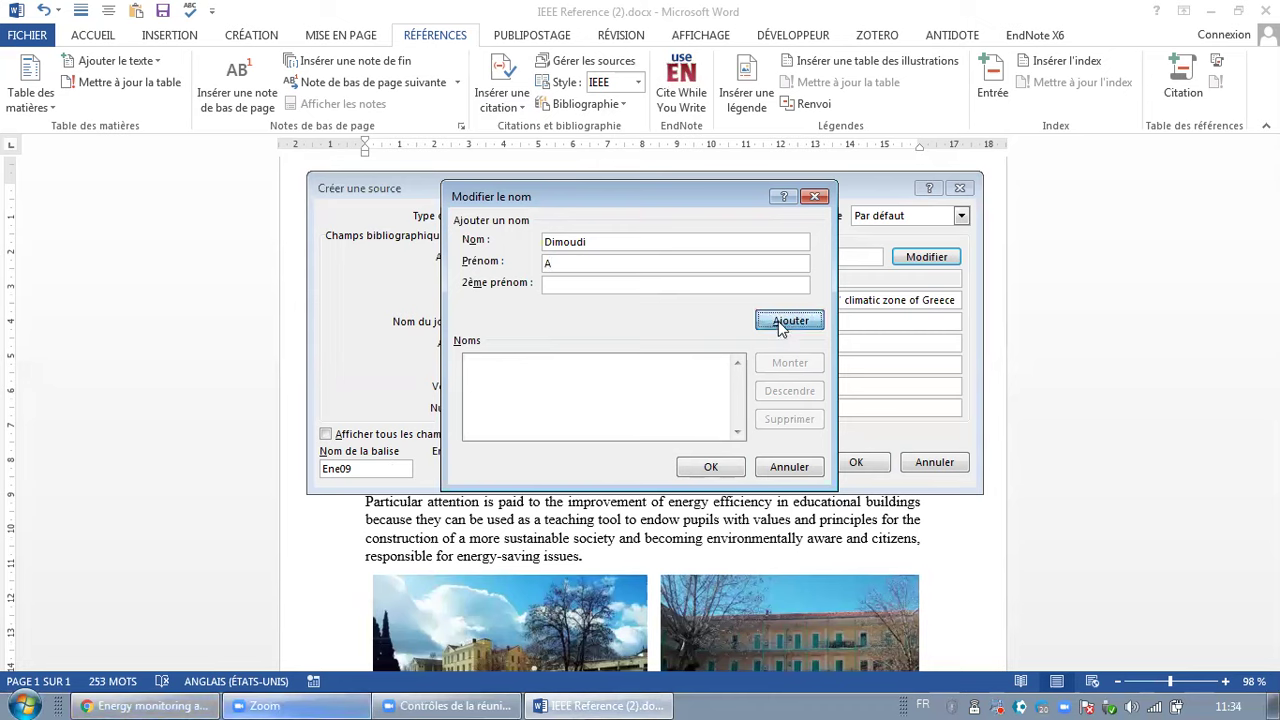
# Step: Add Kostarela, P as the second author, trimming the pasted initial from the surname
pyautogui.click(163, 693)
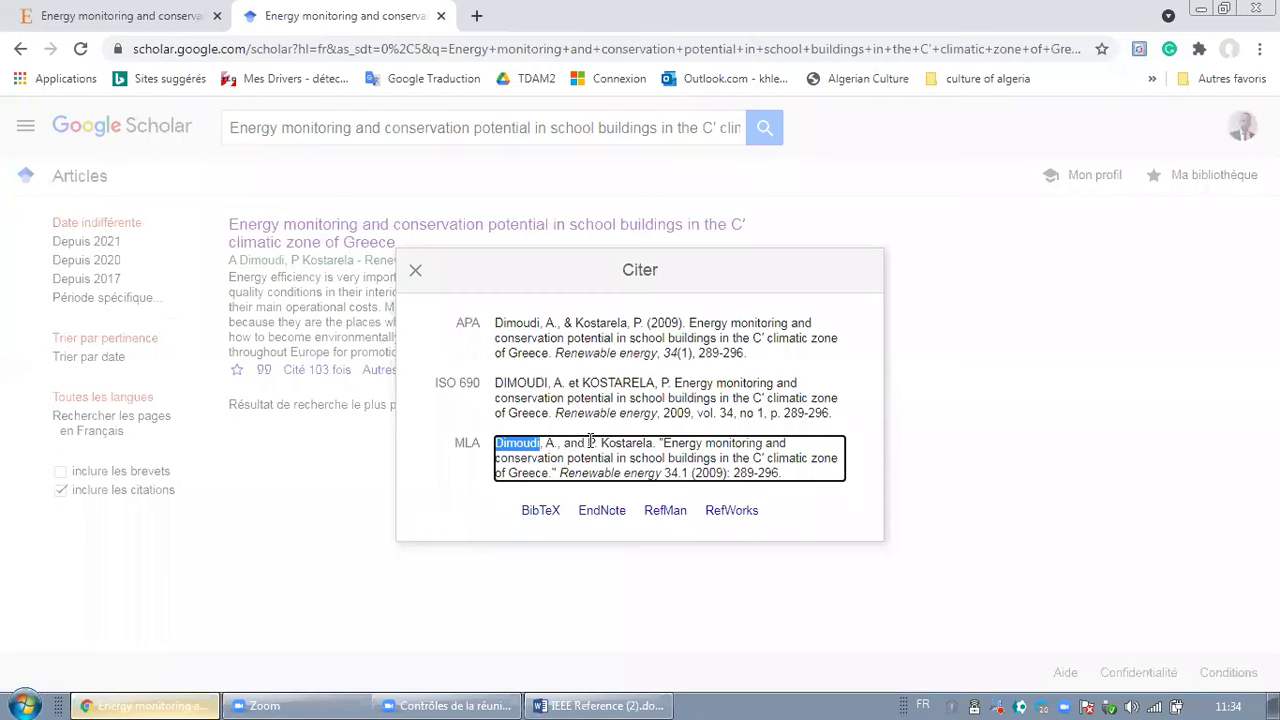
pyautogui.click(590, 441)
pyautogui.moveTo(588, 443); pyautogui.dragTo(652, 443)
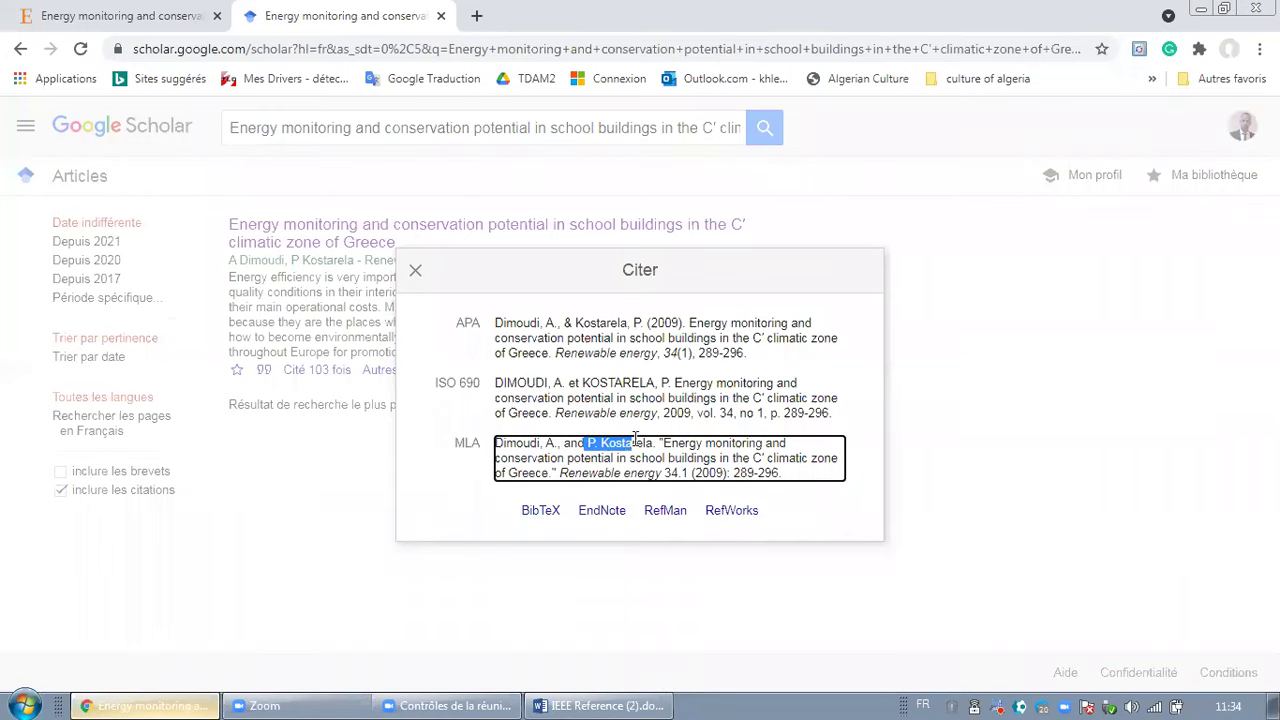
pyautogui.rightClick(653, 450)
pyautogui.click(660, 462)
pyautogui.click(190, 702)
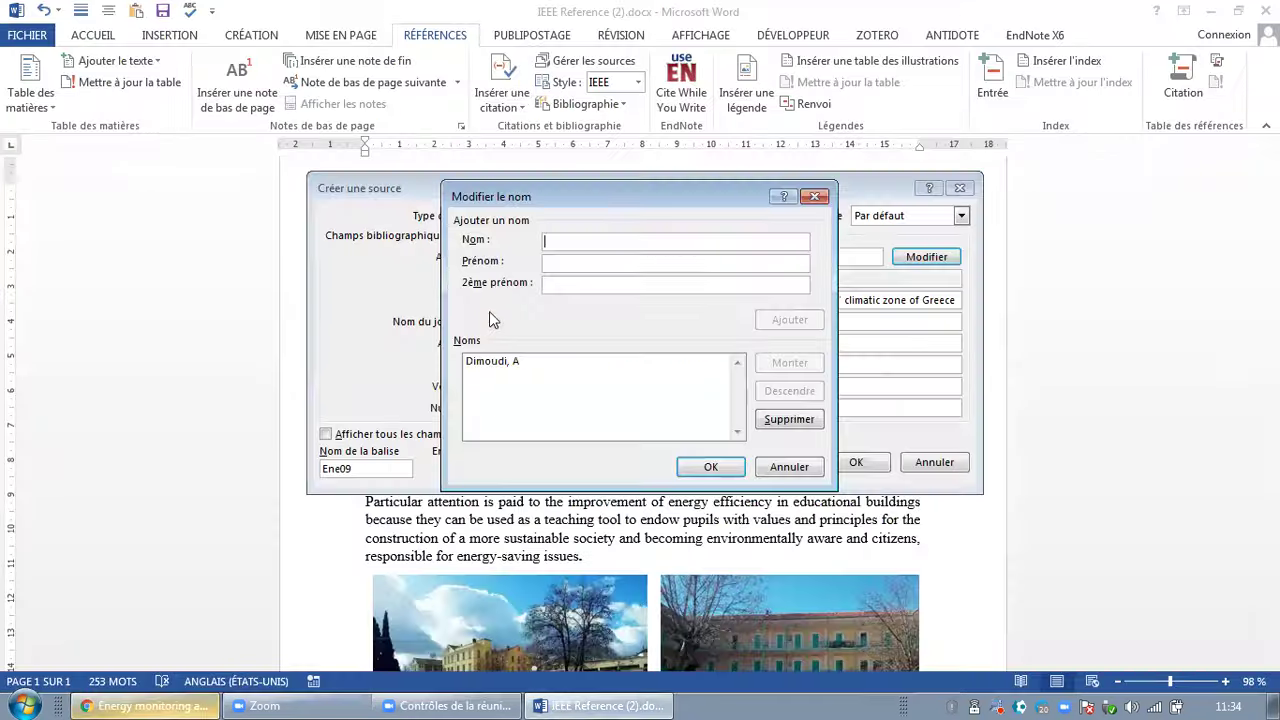
pyautogui.rightClick(554, 245)
pyautogui.click(592, 294)
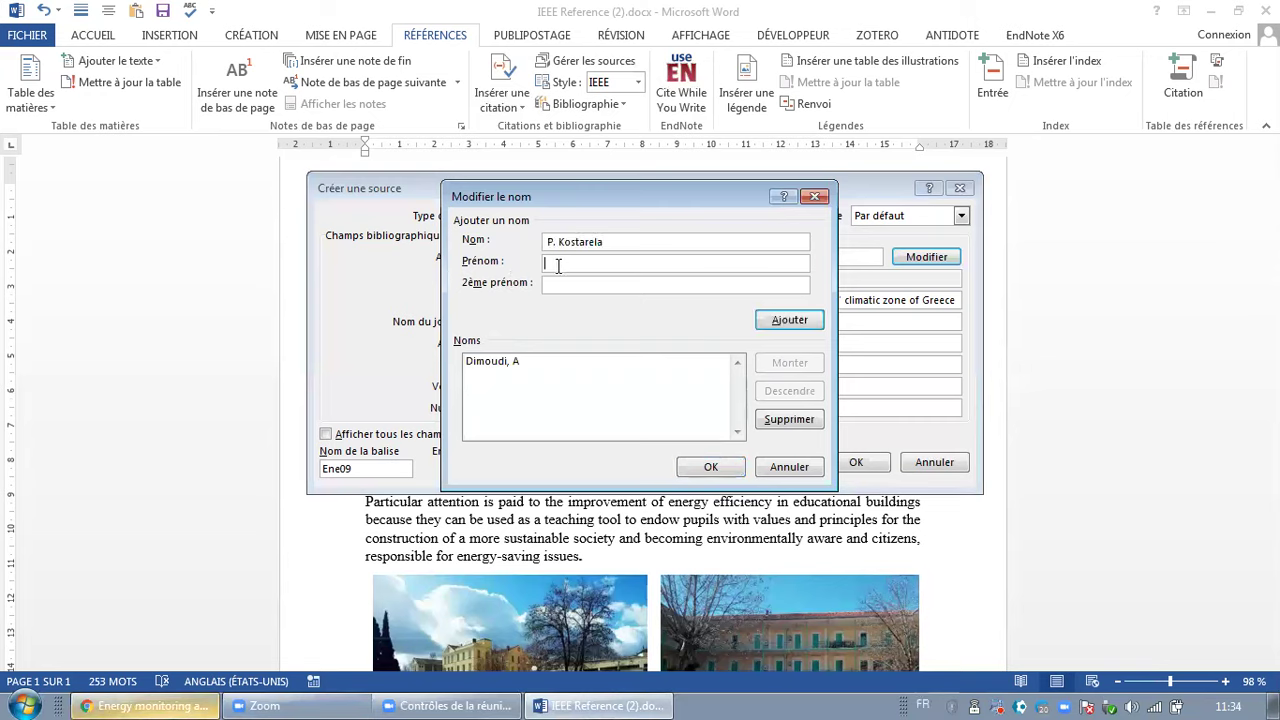
pyautogui.write('P')
pyautogui.click(558, 241)
pyautogui.press('BackSpace')
pyautogui.press('BackSpace')
pyautogui.press('BackSpace')
pyautogui.click(789, 320)
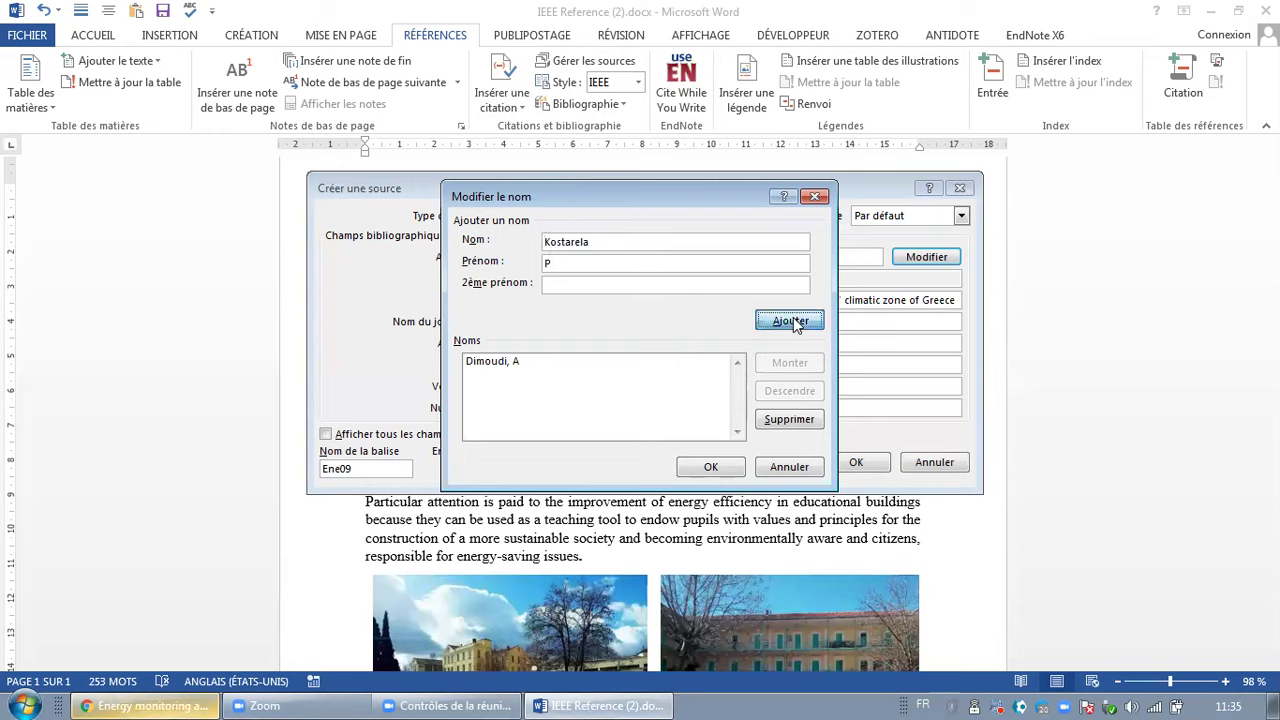
# Step: Confirm both authors and create the source, inserting citation [1] after 'energy-saving issues.'
pyautogui.click(708, 468)
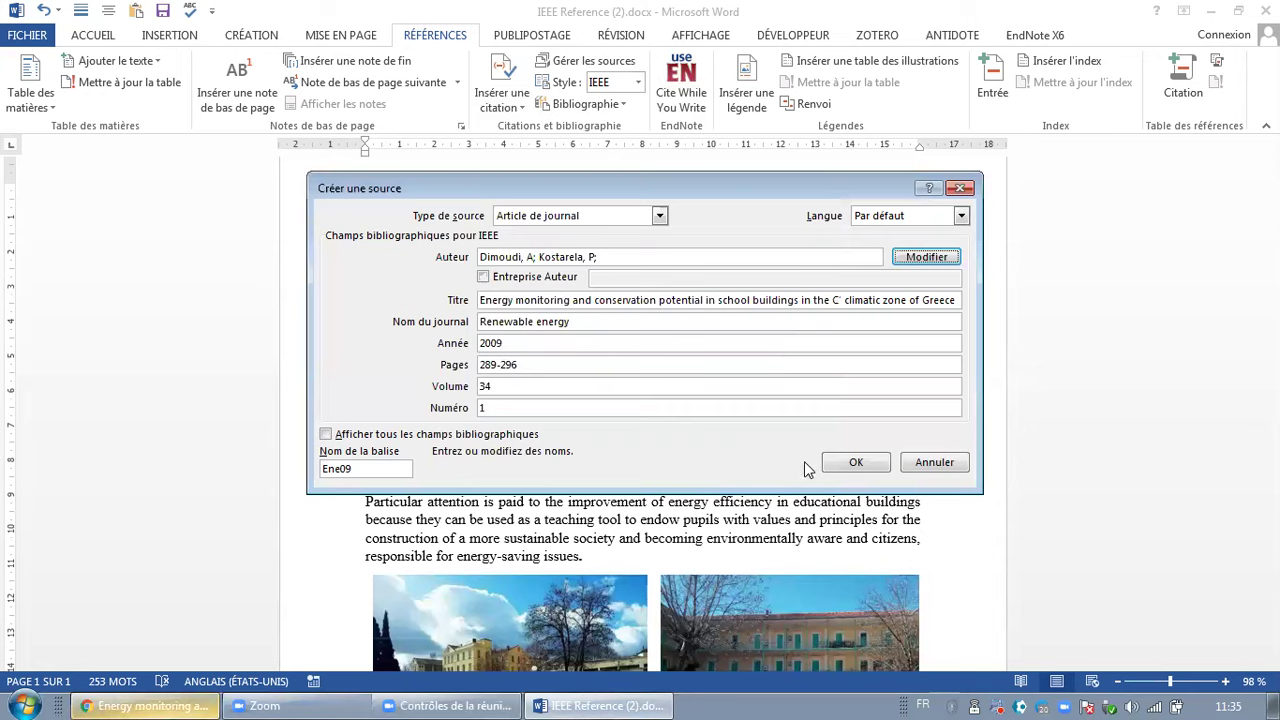
pyautogui.click(855, 464)
pyautogui.scroll(-2, 684, 476)
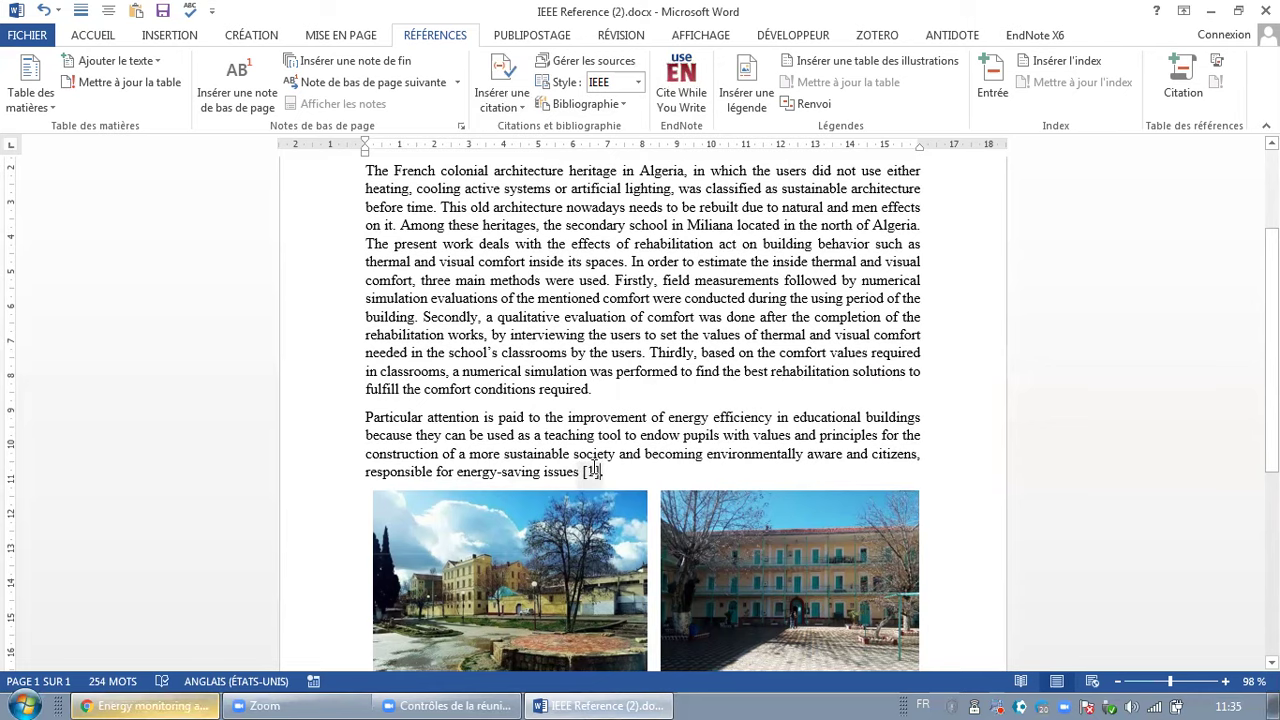
pyautogui.scroll(-1, 593, 467)
pyautogui.scroll(-3, 593, 467)
pyautogui.scroll(-4, 593, 467)
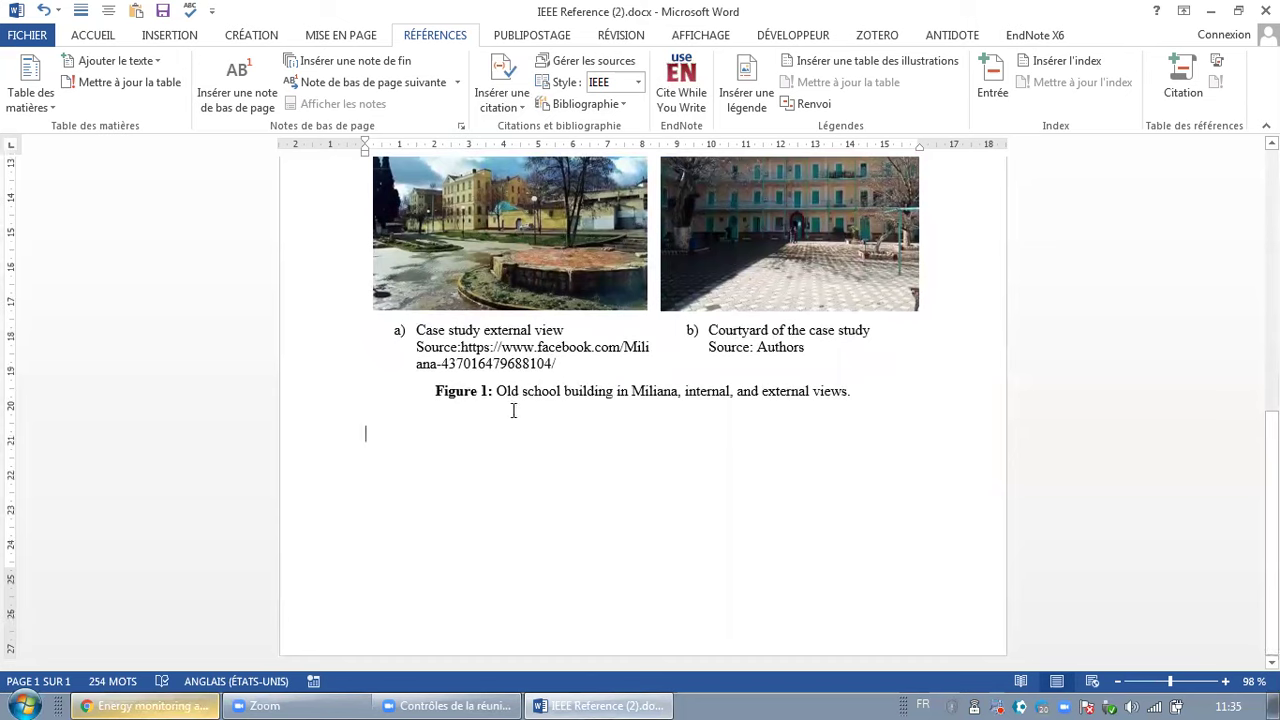
# Step: Insert a Références list below Figure 1 and a Bibliographie list on page 2
pyautogui.click(578, 105)
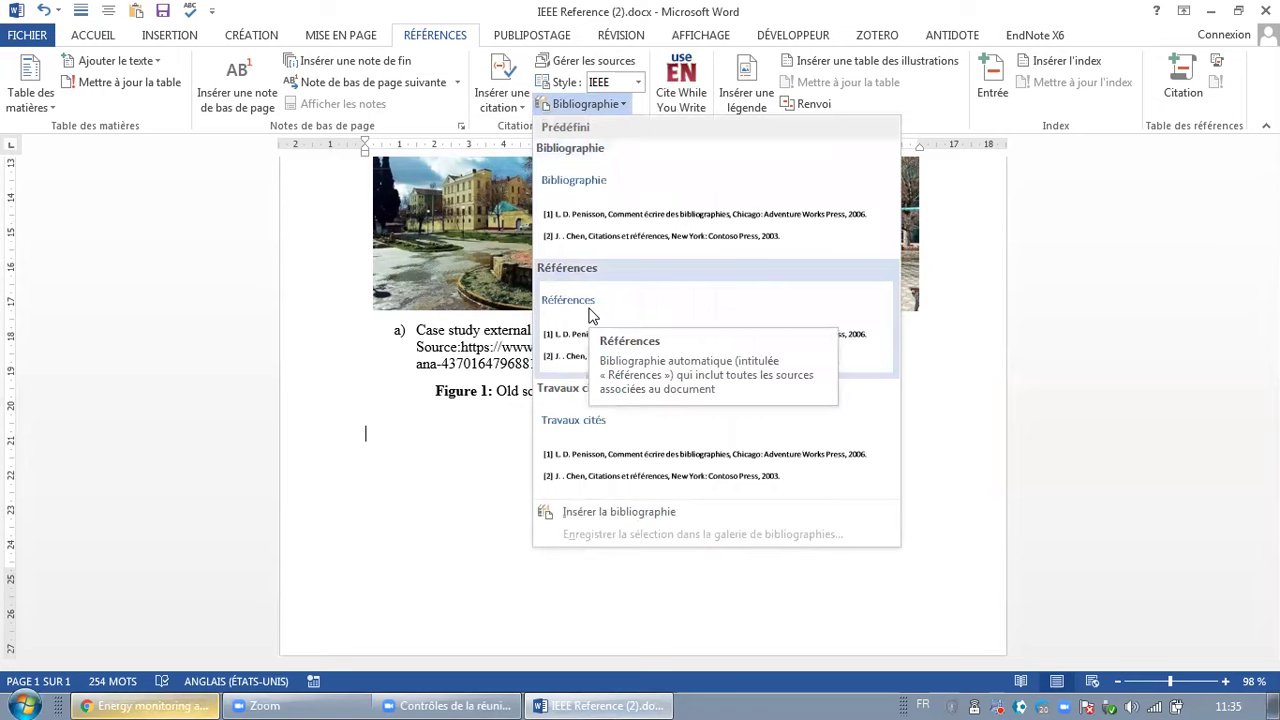
pyautogui.click(590, 315)
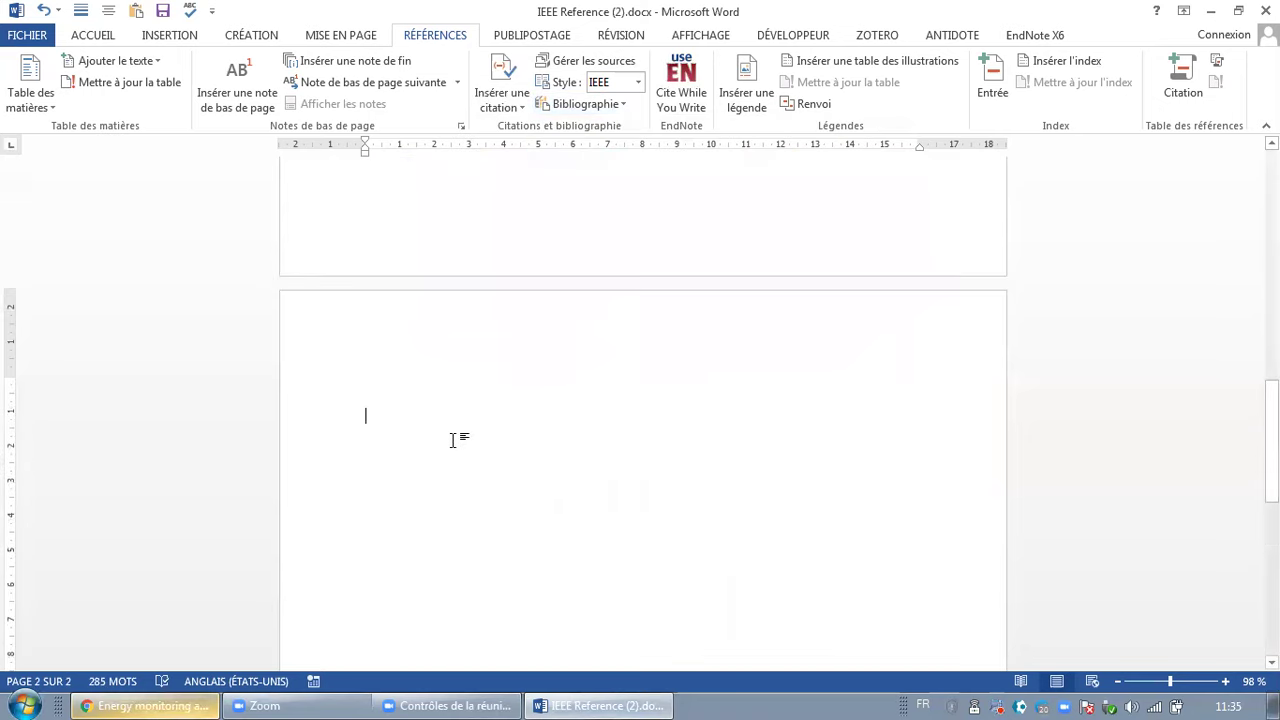
pyautogui.click(585, 104)
pyautogui.click(595, 236)
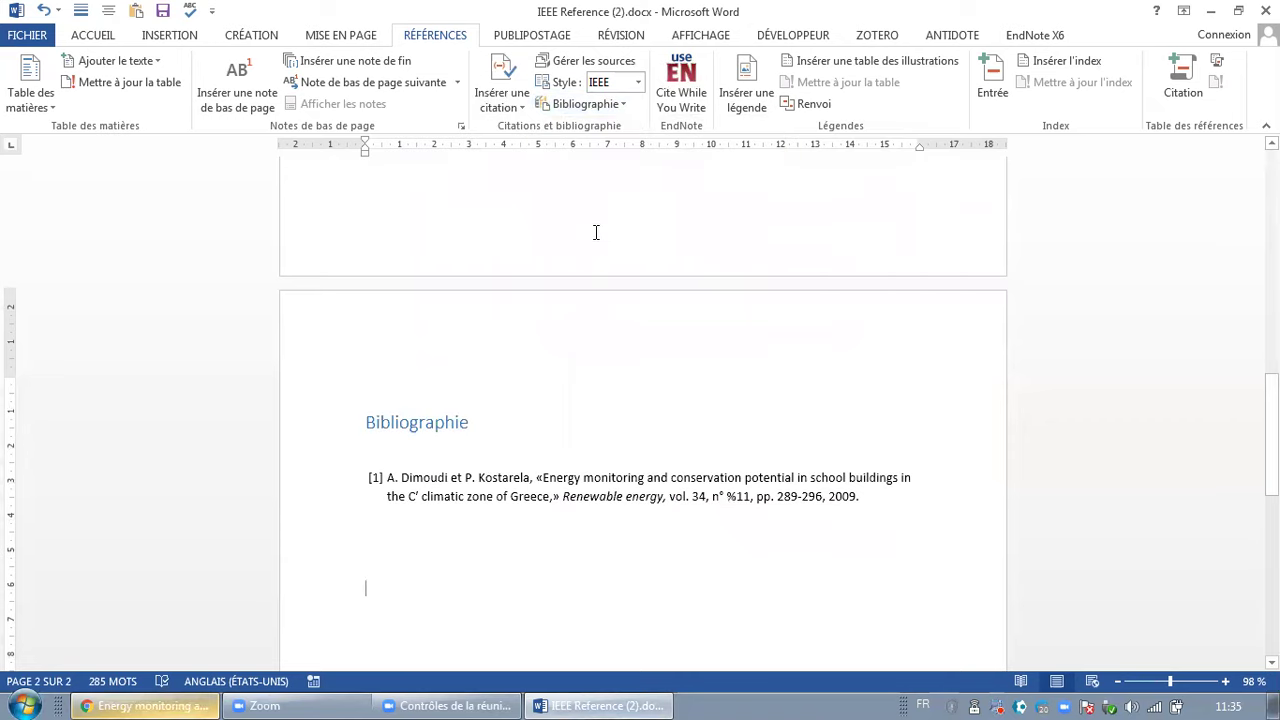
# Step: Scroll back up through the paper to the introduction
pyautogui.scroll(-2, 456, 487)
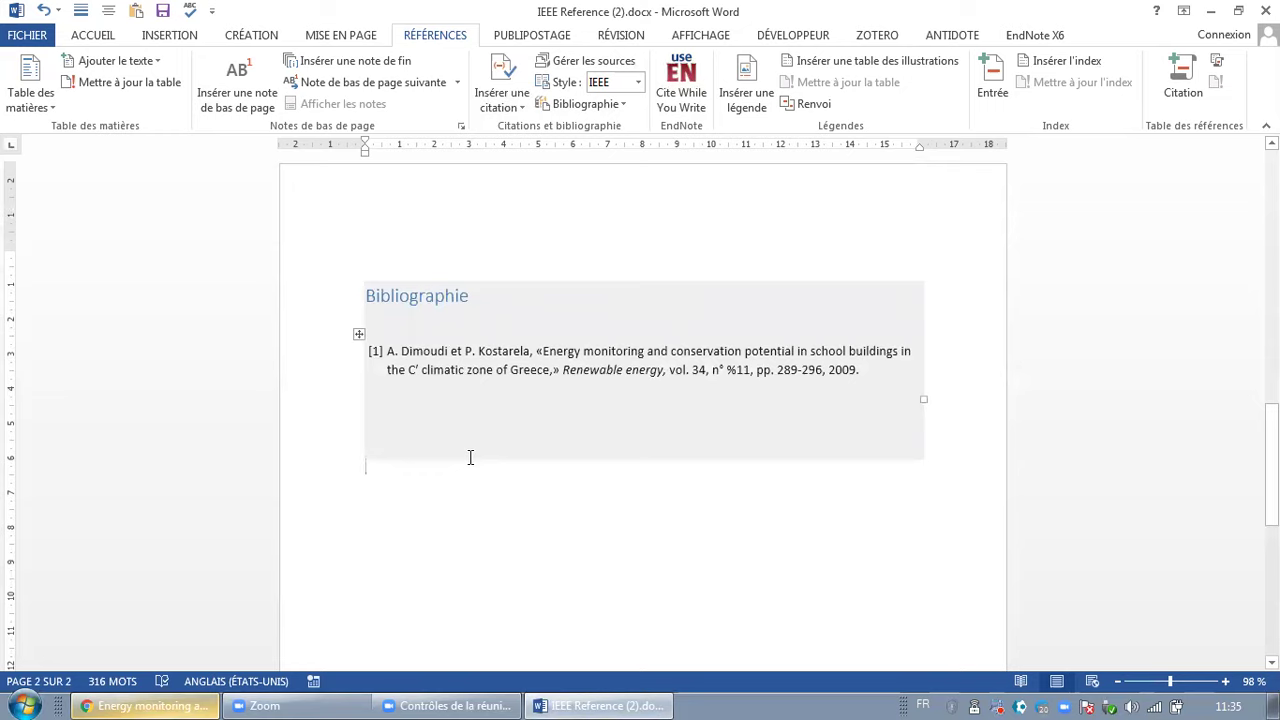
pyautogui.scroll(2, 470, 457)
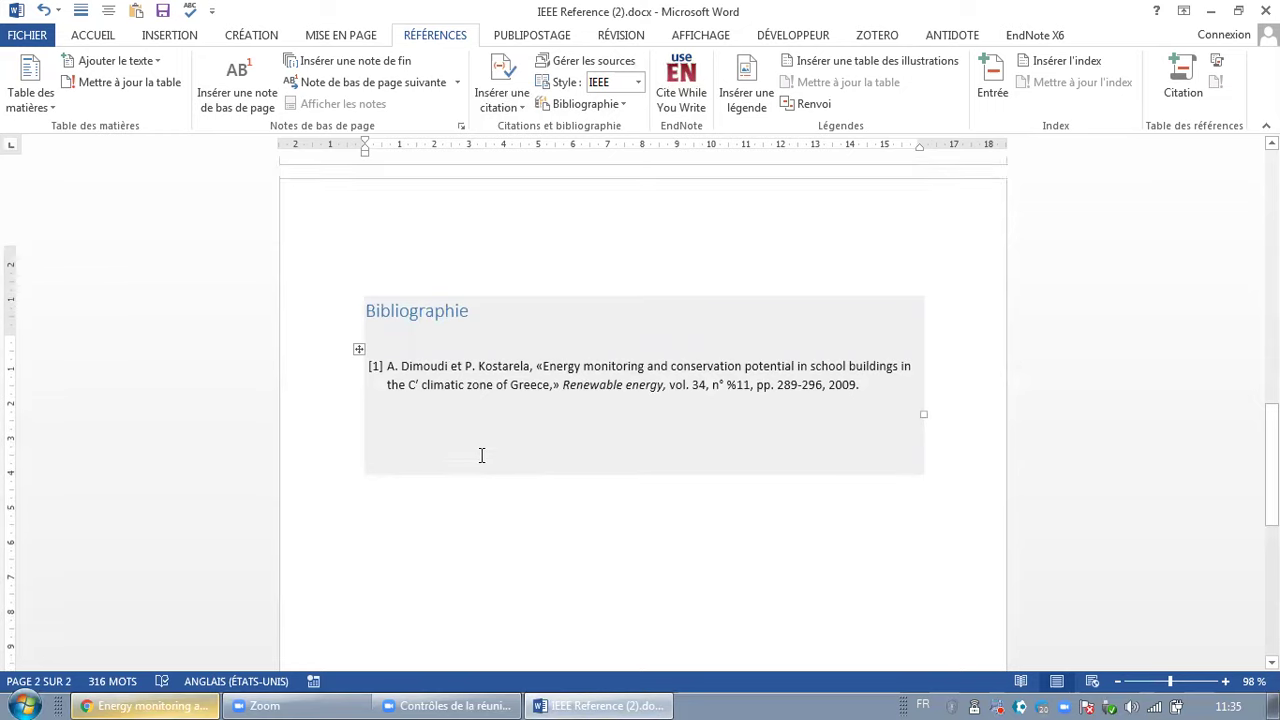
pyautogui.scroll(3, 480, 451)
pyautogui.scroll(2, 524, 446)
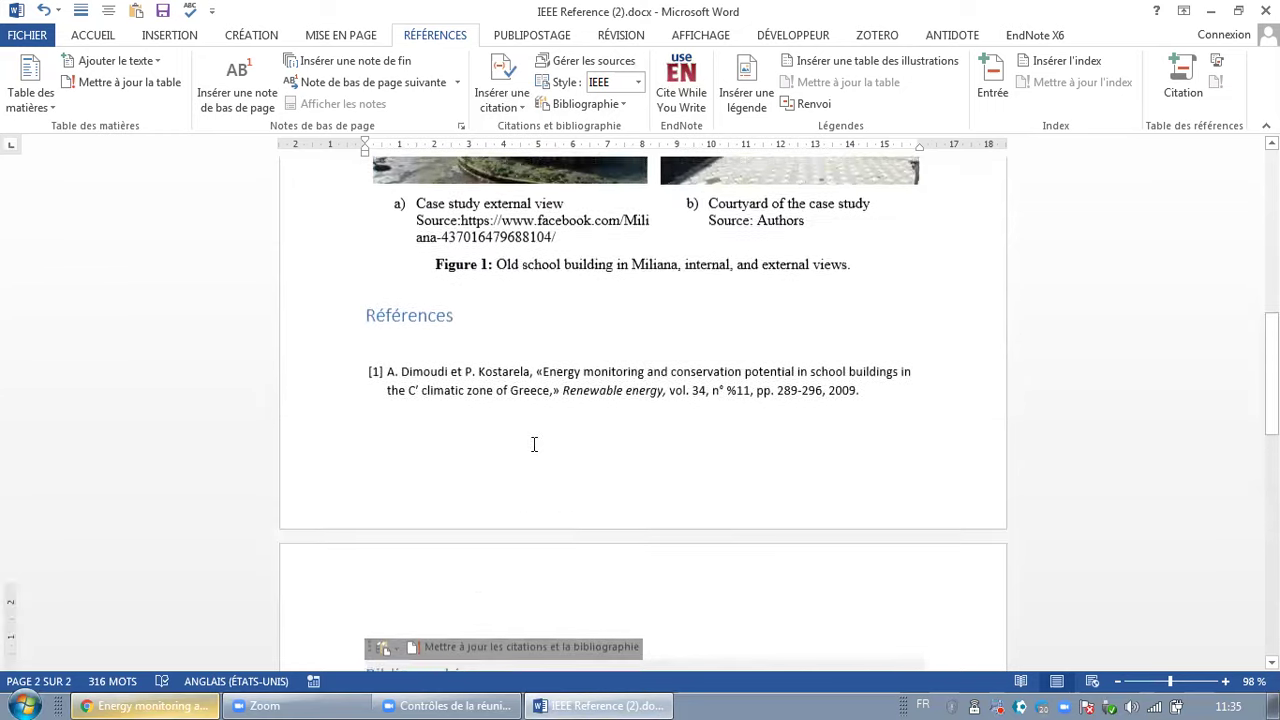
pyautogui.scroll(4, 530, 446)
pyautogui.scroll(2, 531, 447)
pyautogui.scroll(2, 533, 446)
pyautogui.scroll(4, 534, 445)
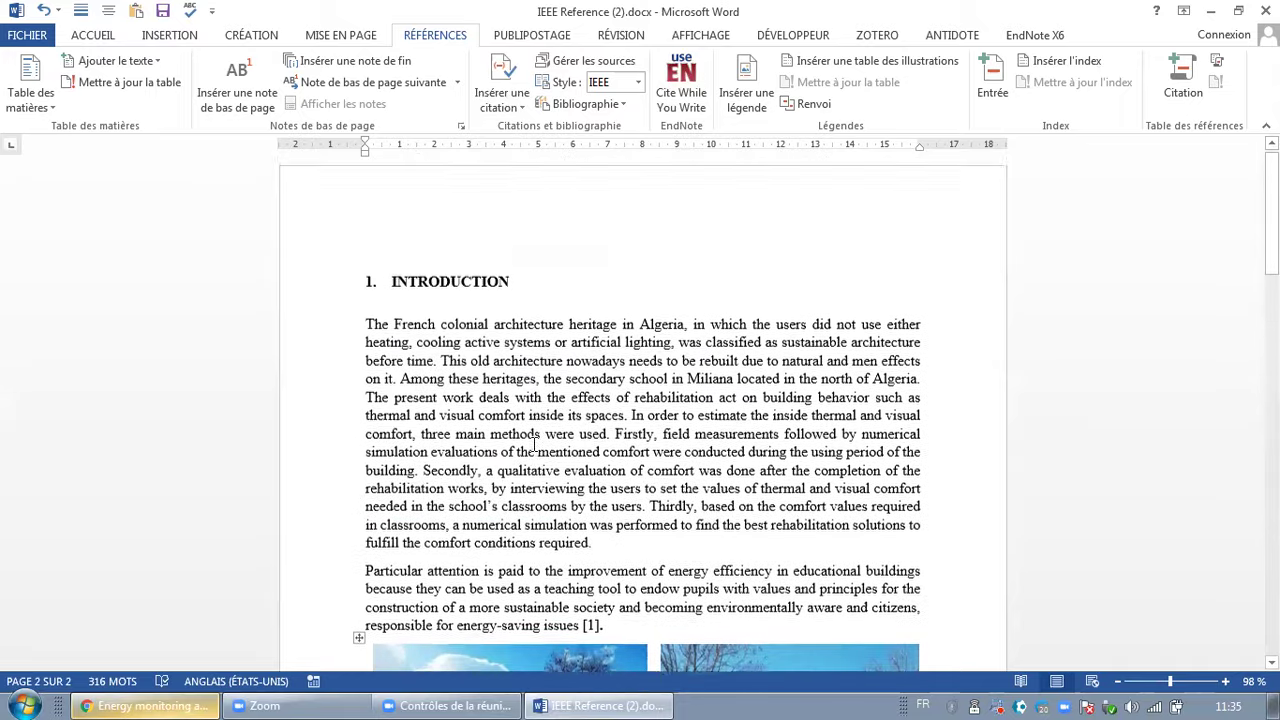
pyautogui.scroll(-1, 534, 444)
pyautogui.scroll(-1, 534, 445)
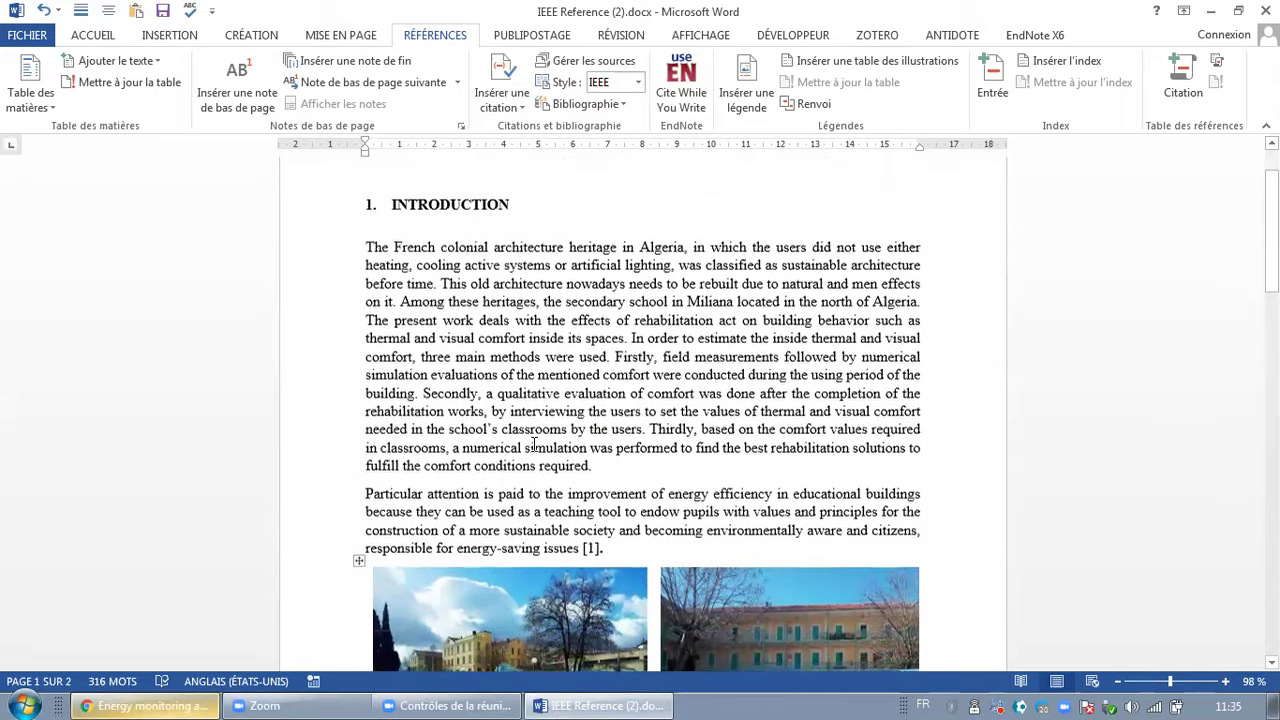